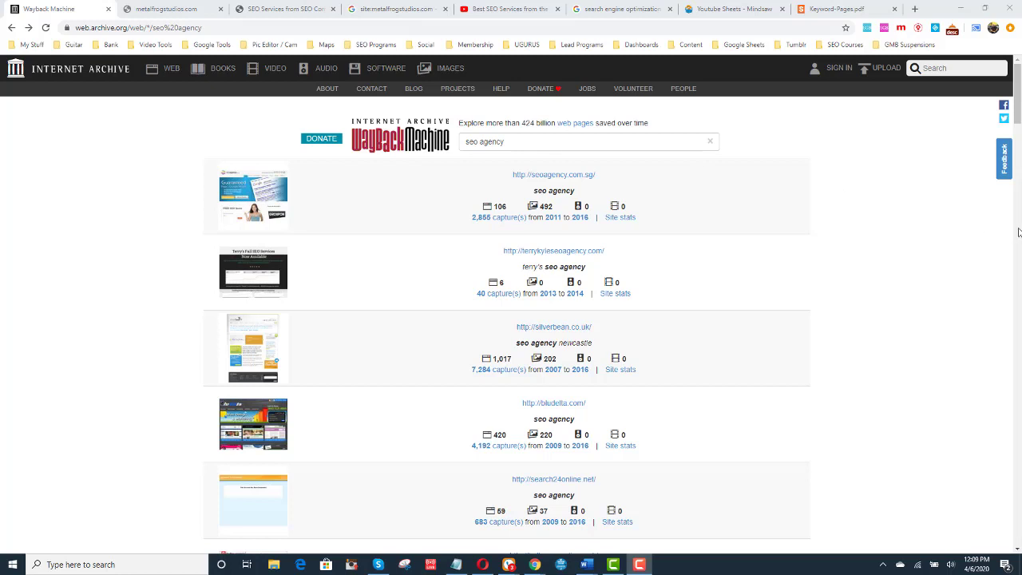
Copy the first result's URL, seoagency.com.sg, load it in a new tab to check whether the site is live, and close that tab
{"action": "left_click", "coordinate": [1017, 118]}
{"action": "left_click_drag", "start_coordinate": [1017, 118], "coordinate": [1017, 126]}
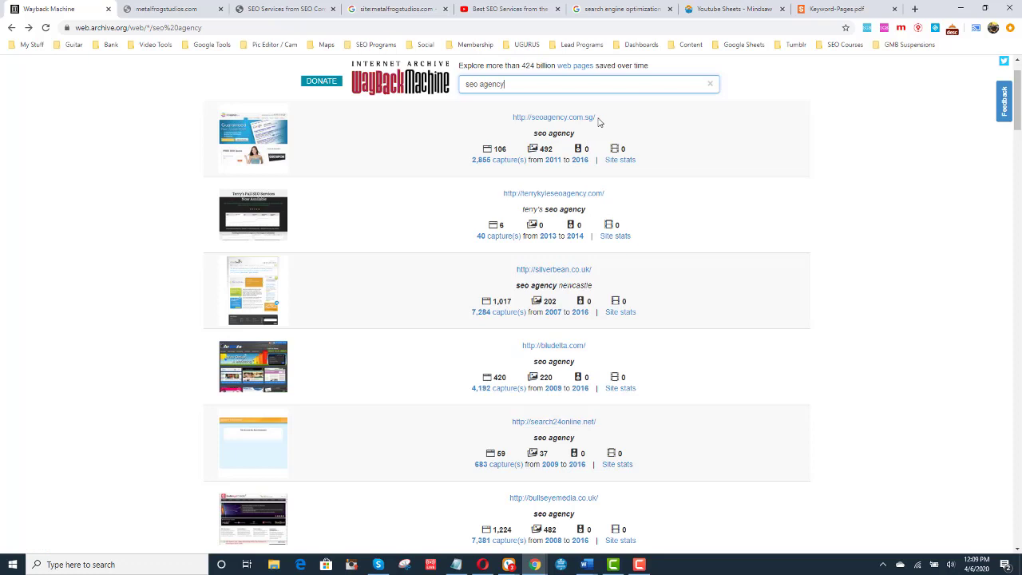
{"action": "left_click_drag", "start_coordinate": [595, 119], "coordinate": [514, 116]}
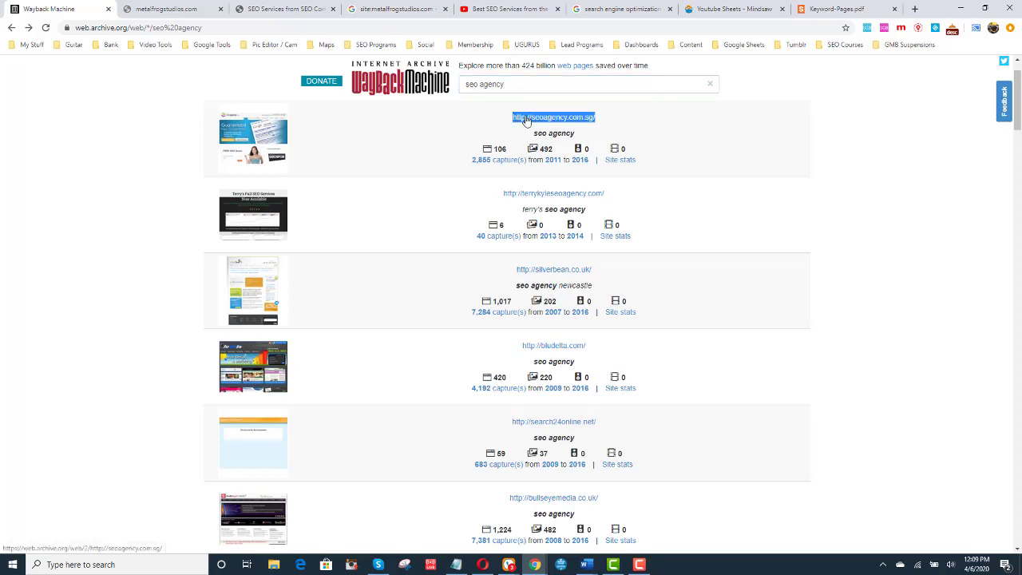
{"action": "right_click", "coordinate": [525, 120]}
{"action": "left_click", "coordinate": [547, 216]}
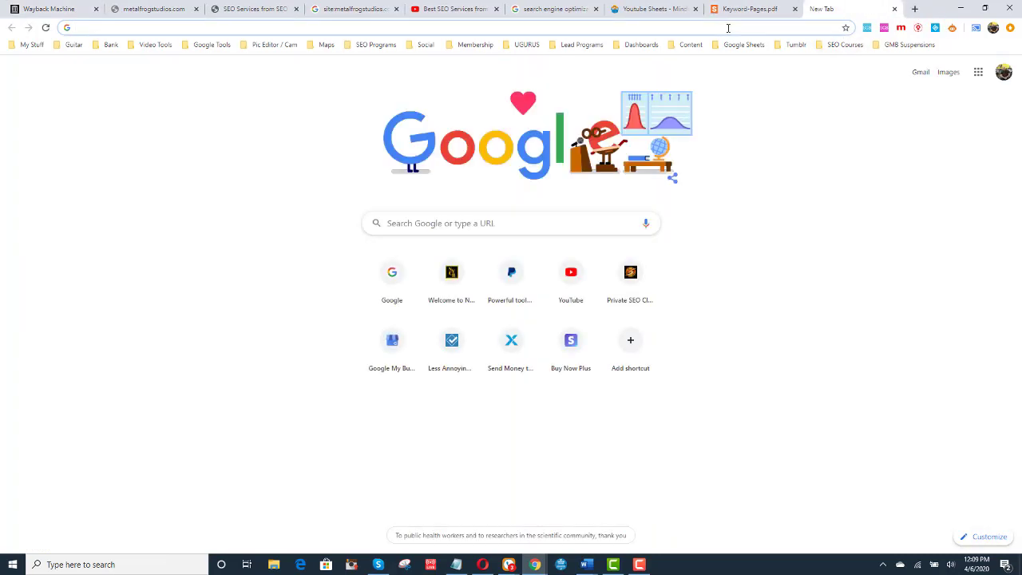
{"action": "key", "text": "ctrl+v"}
{"action": "key", "text": "Return"}
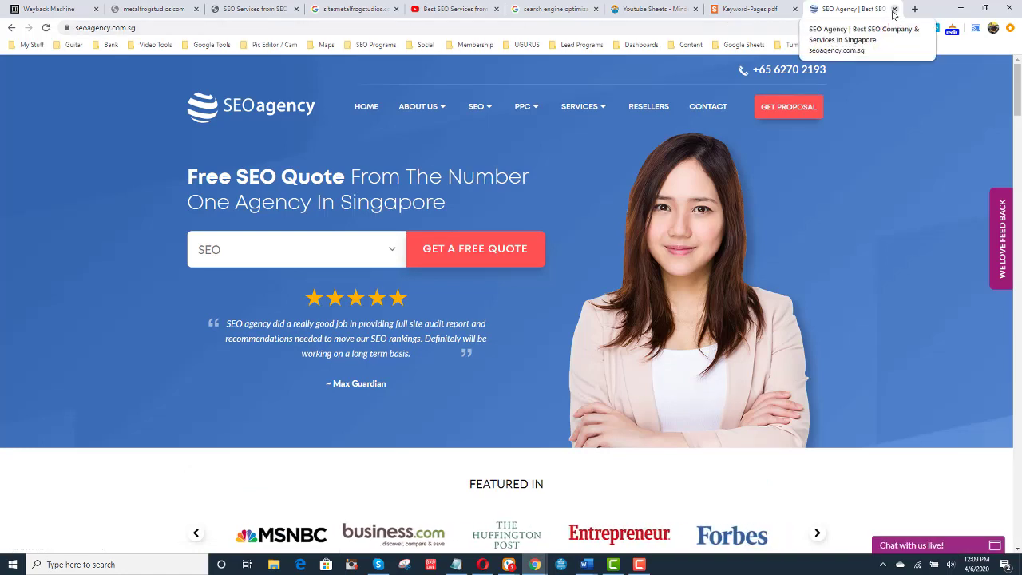
{"action": "left_click", "coordinate": [893, 9]}
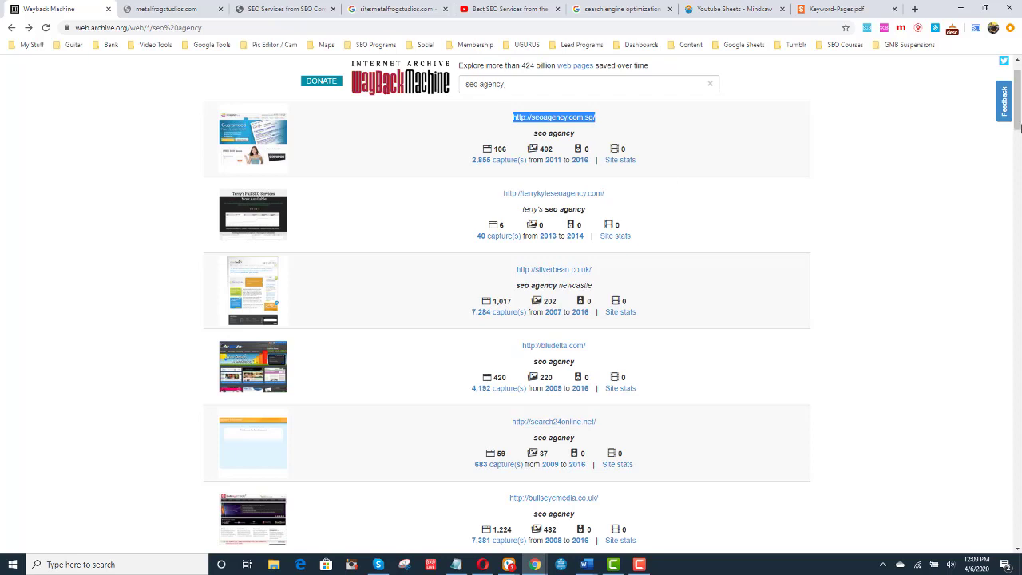
Copy the metalfrogstudios.com URL from the results, load it in a new tab, and check the tab already opened for that domain
{"action": "left_click_drag", "start_coordinate": [1018, 119], "coordinate": [1019, 174]}
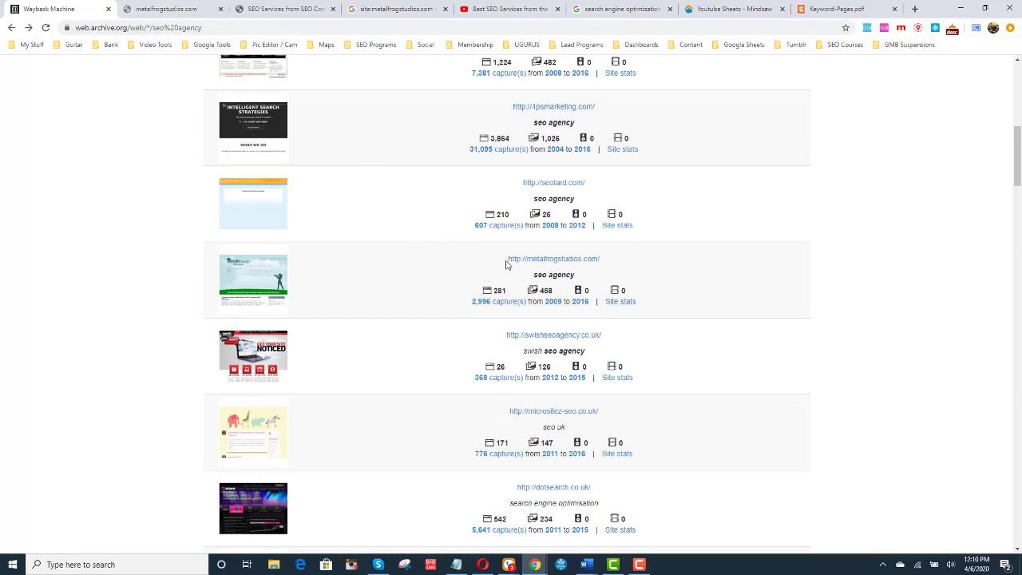
{"action": "left_click_drag", "start_coordinate": [506, 265], "coordinate": [588, 263]}
{"action": "right_click", "coordinate": [588, 262]}
{"action": "left_click", "coordinate": [619, 356]}
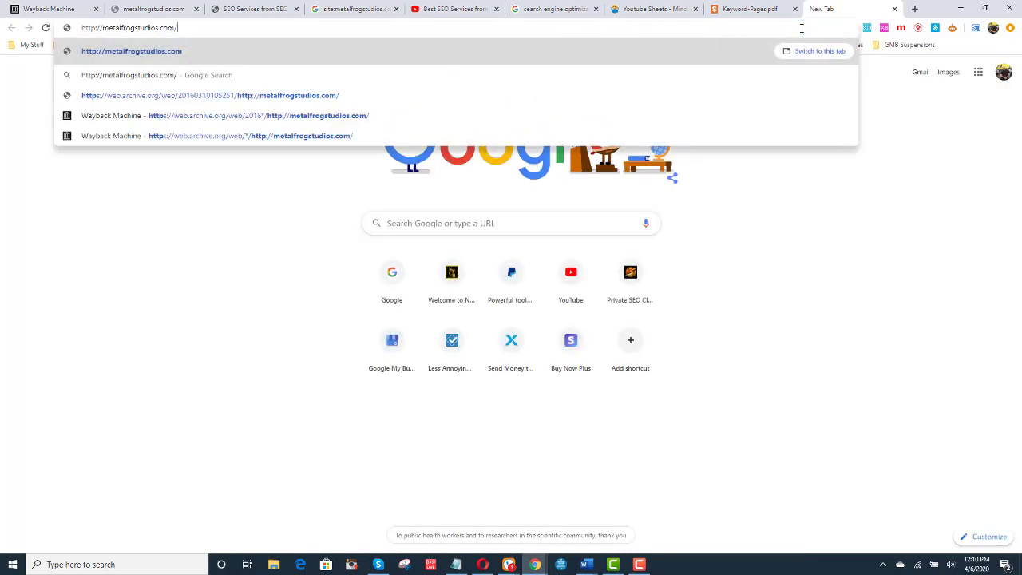
{"action": "key", "text": "Return"}
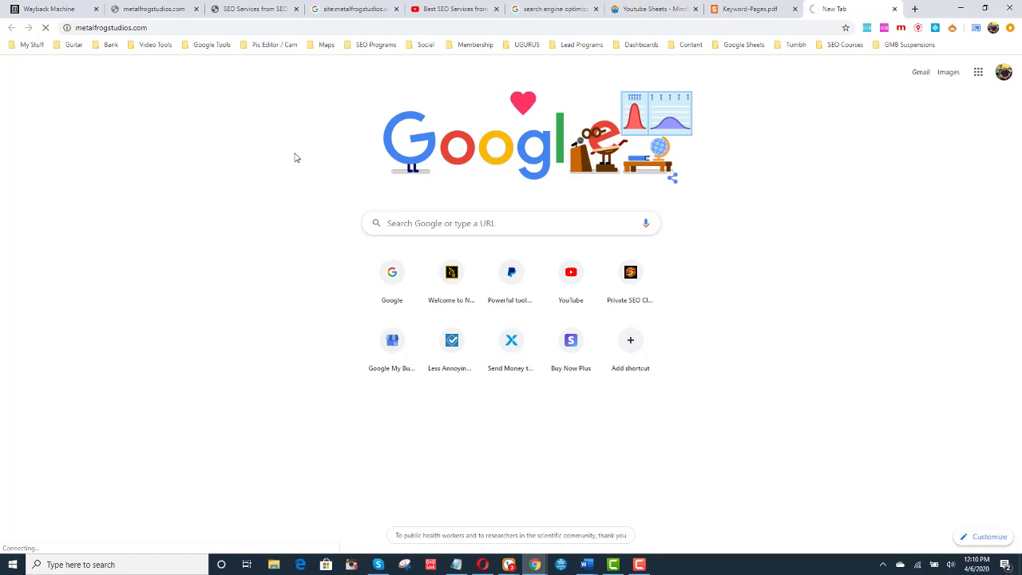
{"action": "left_click", "coordinate": [174, 12]}
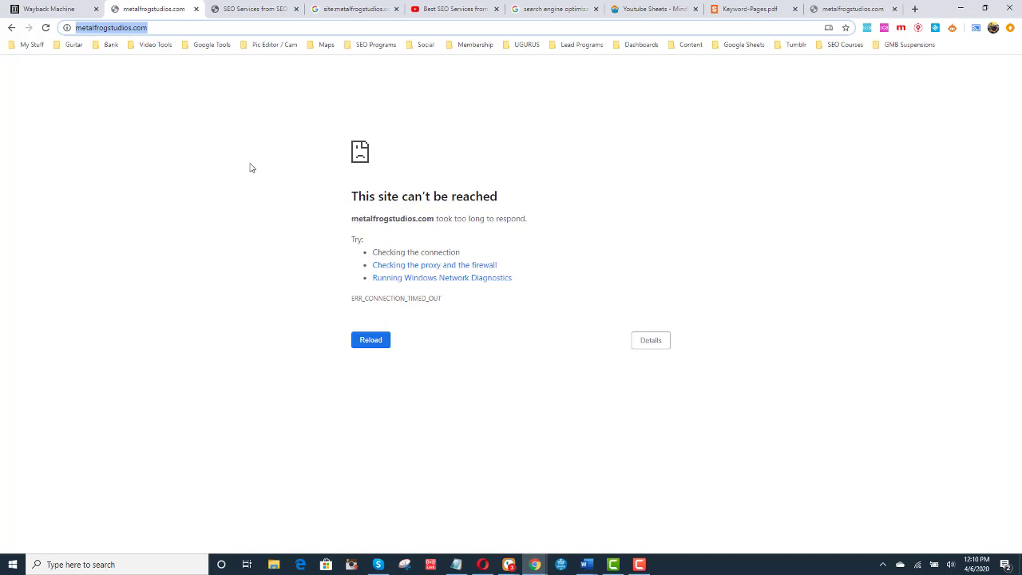
Switch to the archived metalfrogstudios.com page and load its May 19, 2012 capture from the timeline
{"action": "left_click", "coordinate": [254, 9]}
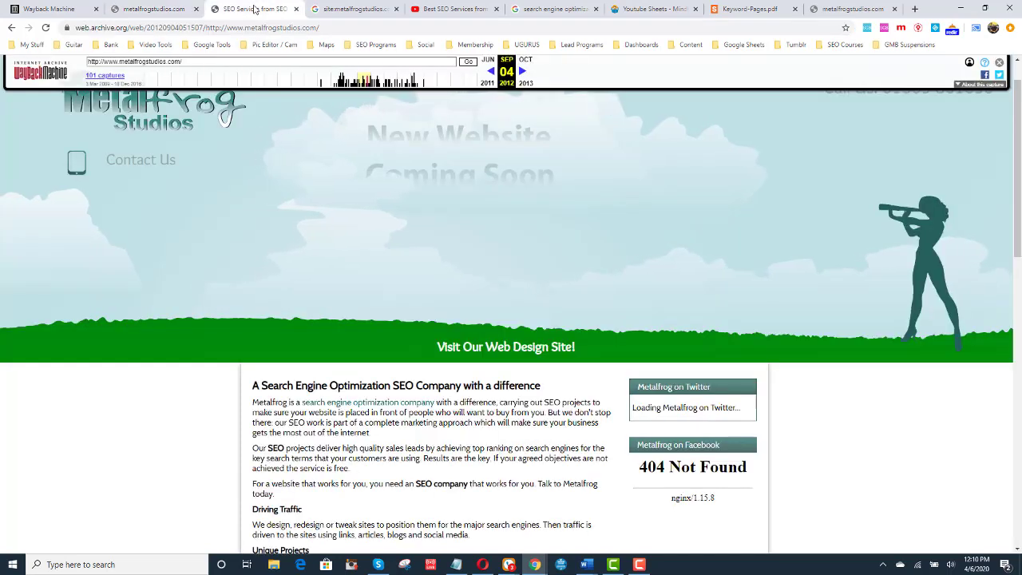
{"action": "left_click", "coordinate": [80, 9]}
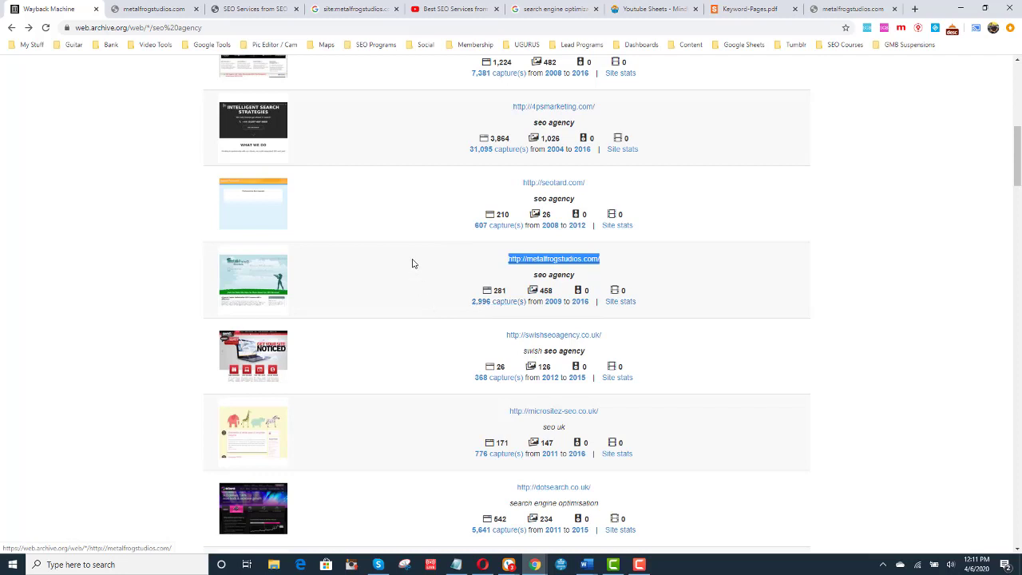
{"action": "left_click", "coordinate": [259, 10]}
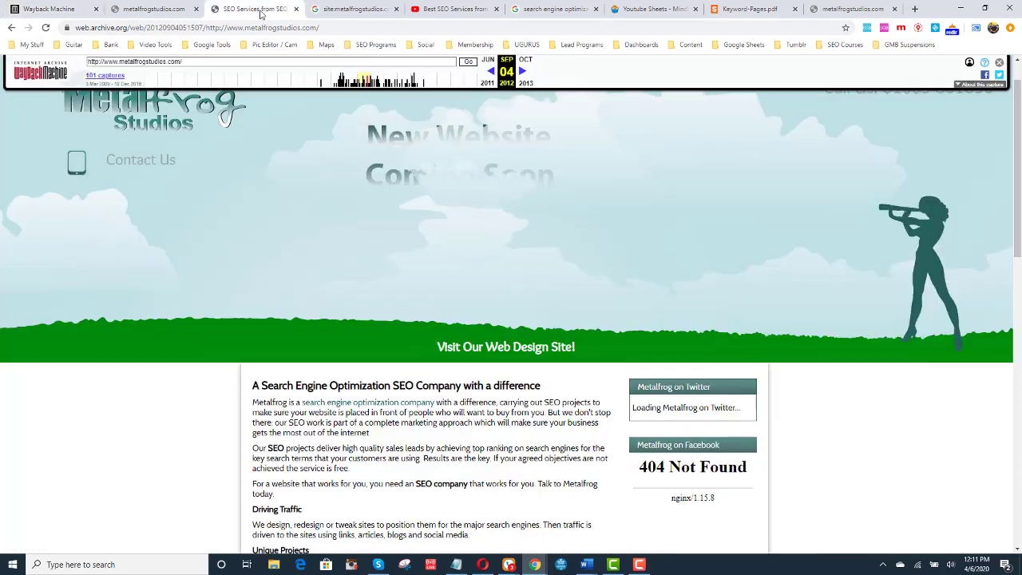
{"action": "left_click", "coordinate": [361, 87]}
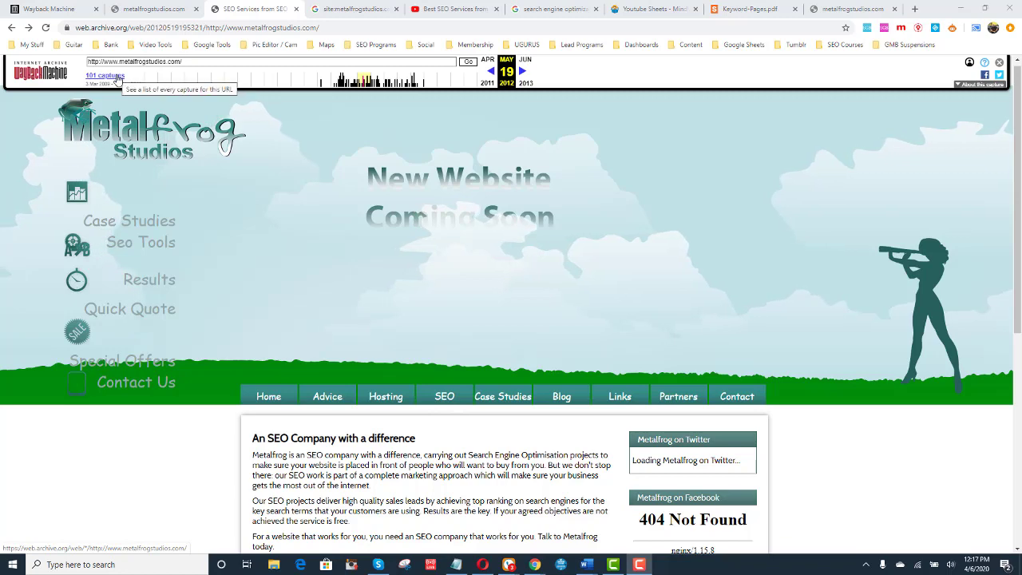
Open the calendar of all metalfrogstudios.com captures and choose the 11:04:00 snapshot of March 10, 2016
{"action": "left_click", "coordinate": [116, 79]}
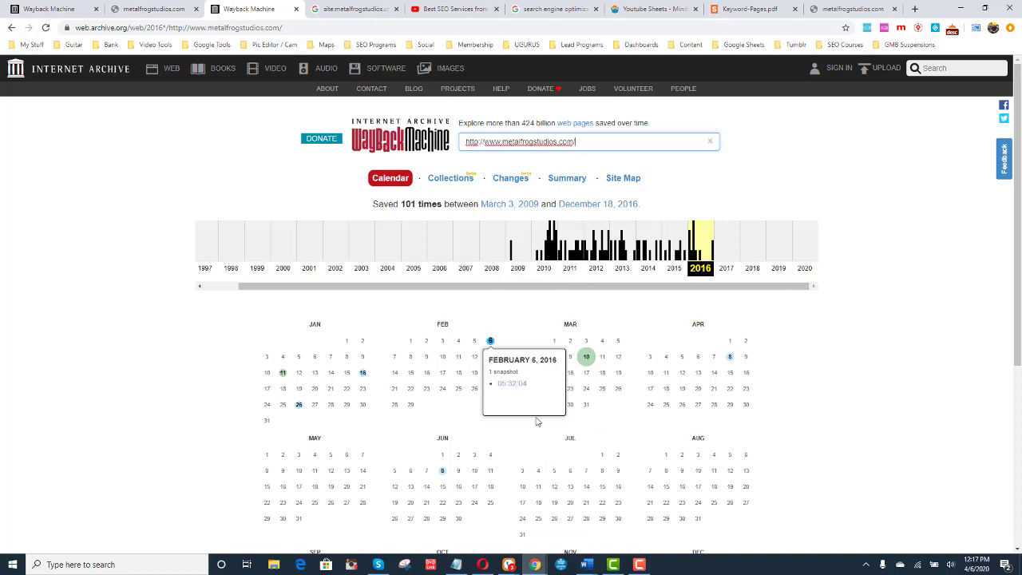
{"action": "scroll", "coordinate": [1017, 331], "scroll_direction": "down", "scroll_amount": 3}
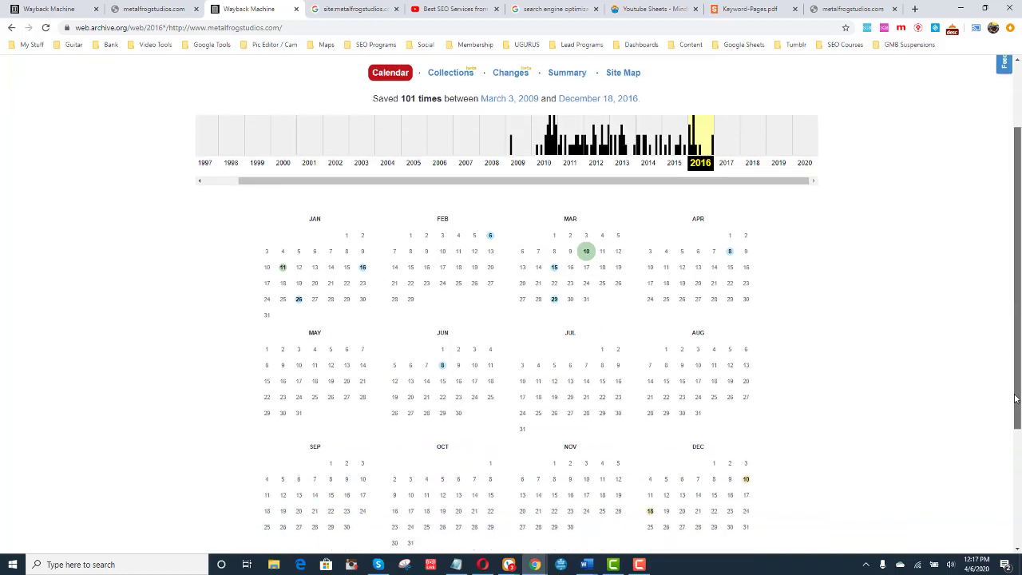
{"action": "scroll", "coordinate": [802, 366], "scroll_direction": "up", "scroll_amount": 2}
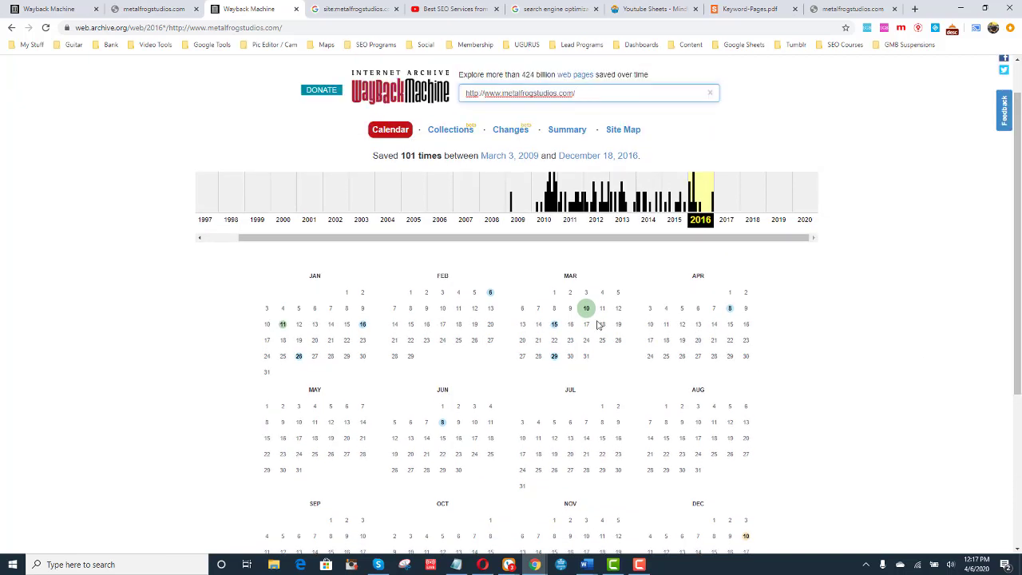
{"action": "mouse_move", "coordinate": [585, 311]}
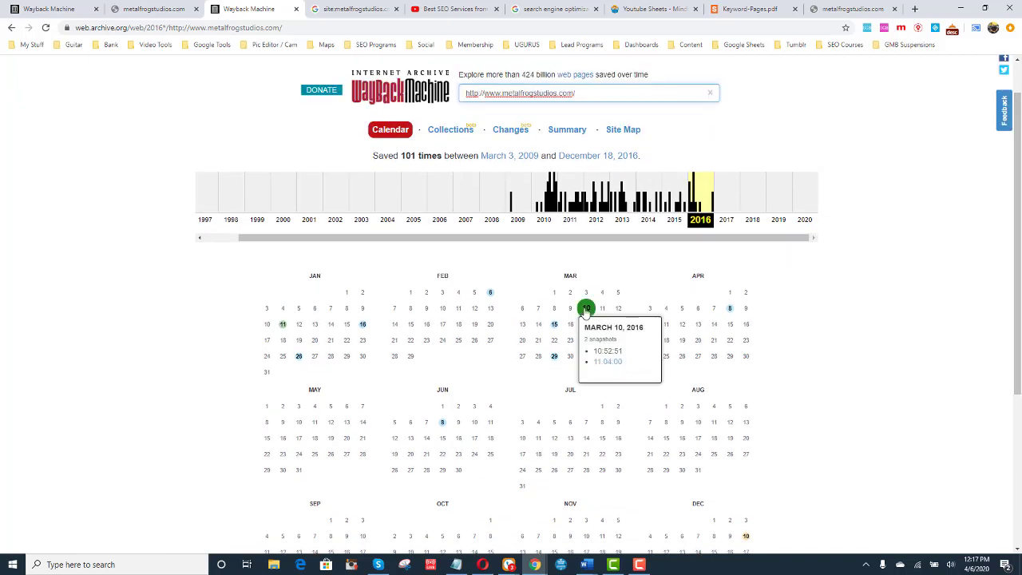
{"action": "left_click", "coordinate": [602, 364]}
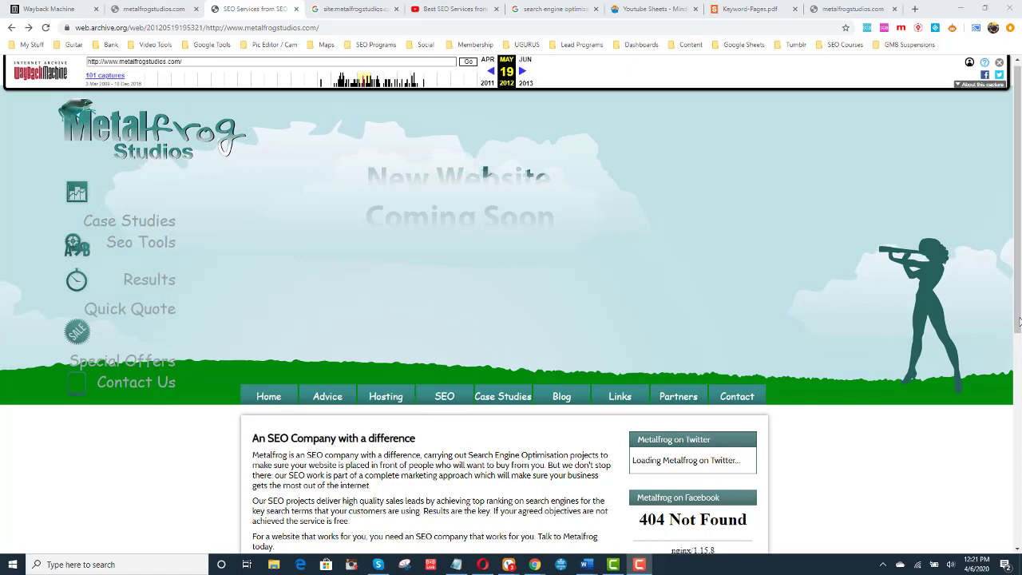
Expand the full text of the "An SEO Company with a difference" article on the May 19, 2012 capture and read through it
{"action": "left_click_drag", "start_coordinate": [1019, 322], "coordinate": [1019, 421]}
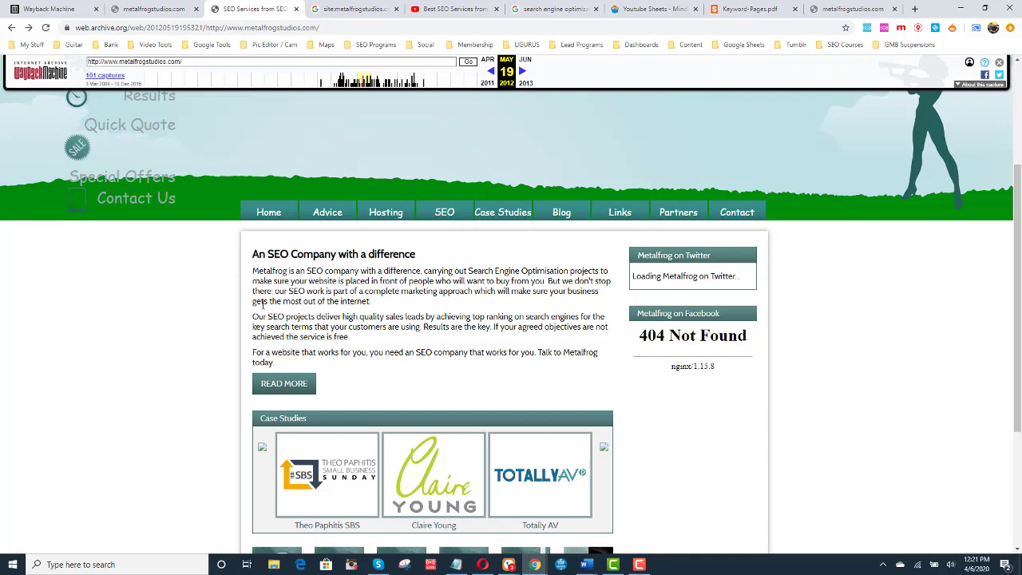
{"action": "left_click", "coordinate": [275, 383]}
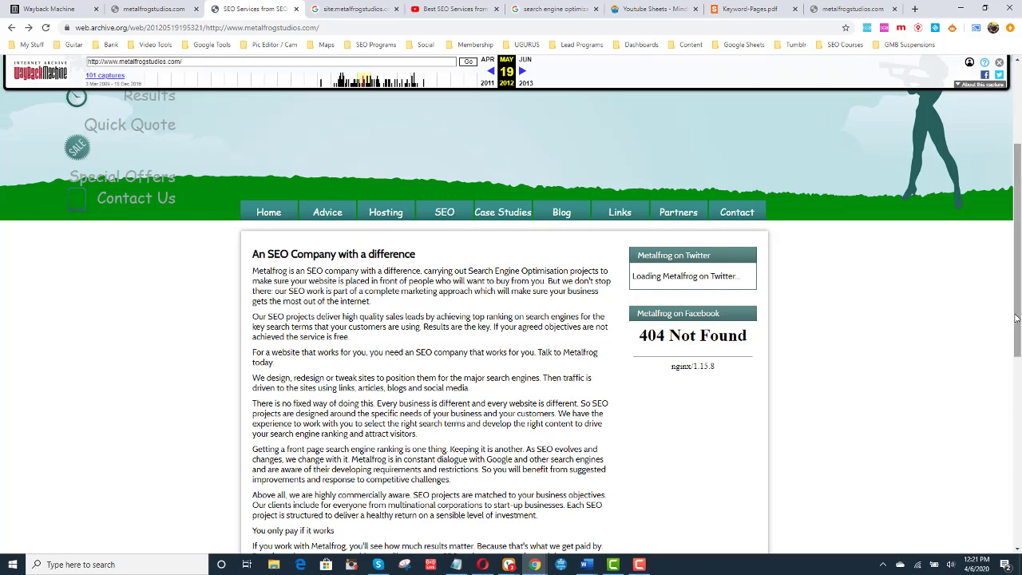
{"action": "left_click_drag", "start_coordinate": [1017, 319], "coordinate": [1015, 374]}
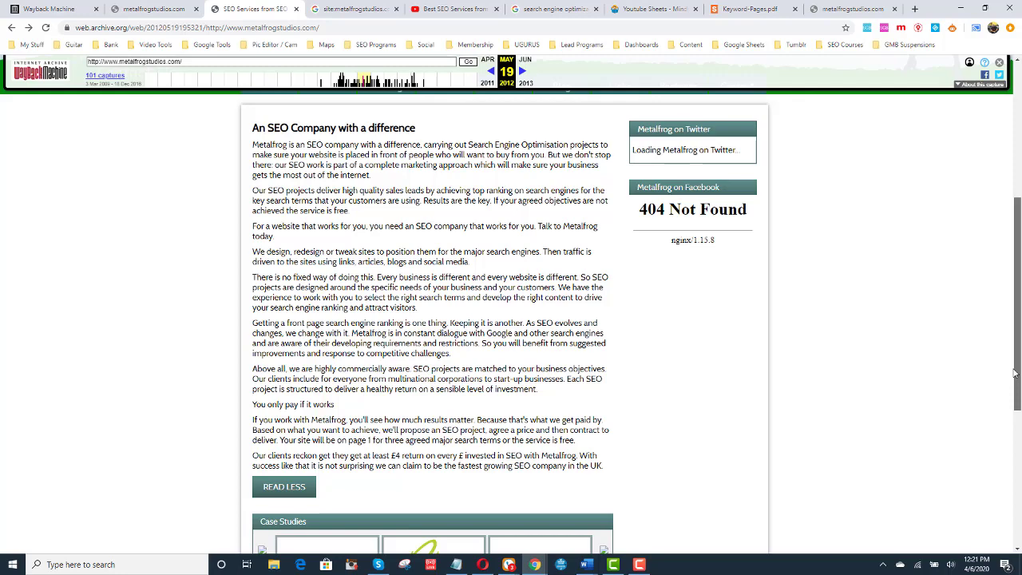
{"action": "left_click_drag", "start_coordinate": [1014, 374], "coordinate": [1010, 367]}
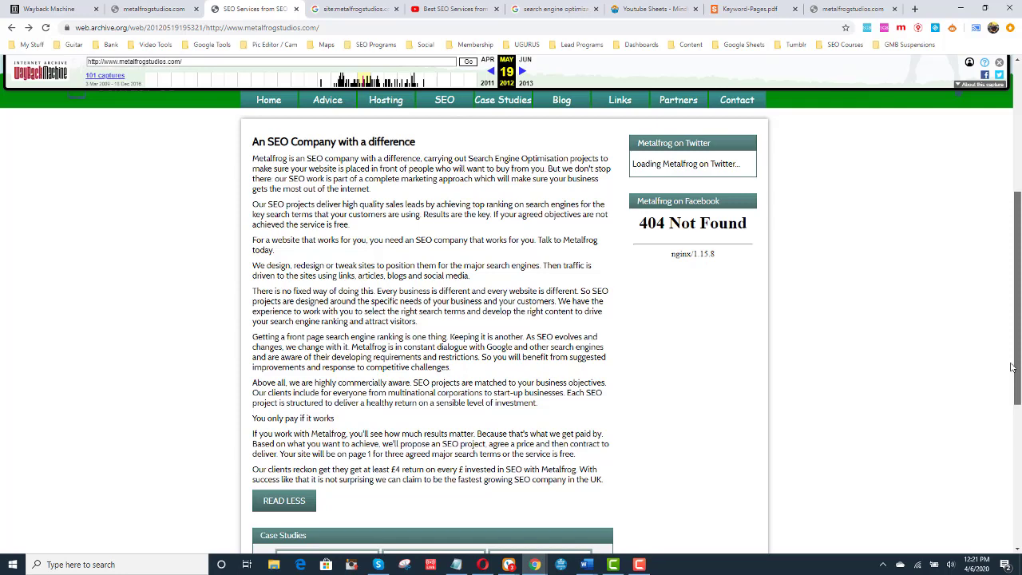
{"action": "left_click_drag", "start_coordinate": [1011, 367], "coordinate": [1012, 359]}
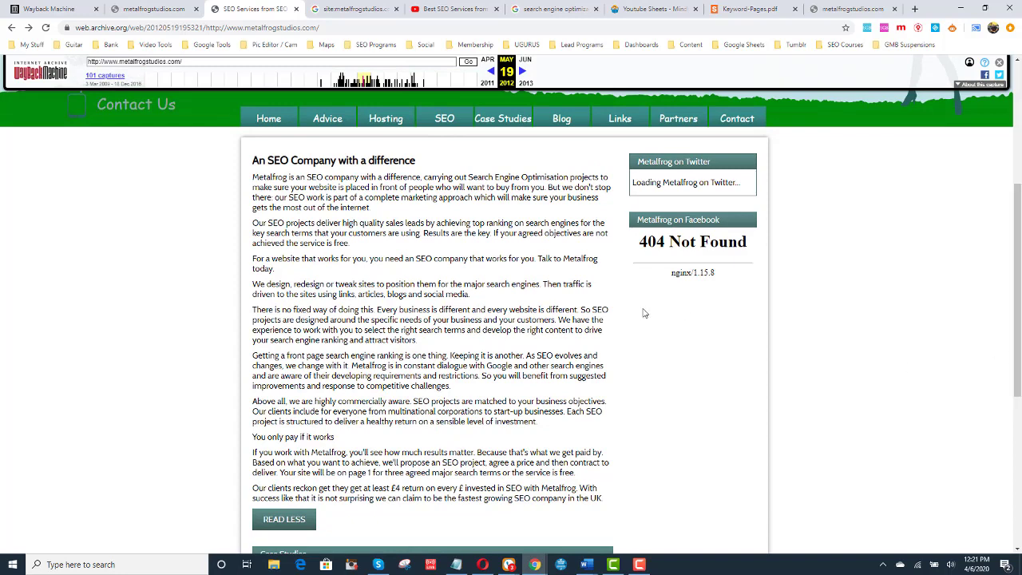
{"action": "left_click_drag", "start_coordinate": [252, 159], "coordinate": [606, 504]}
{"action": "key", "text": "ctrl+c"}
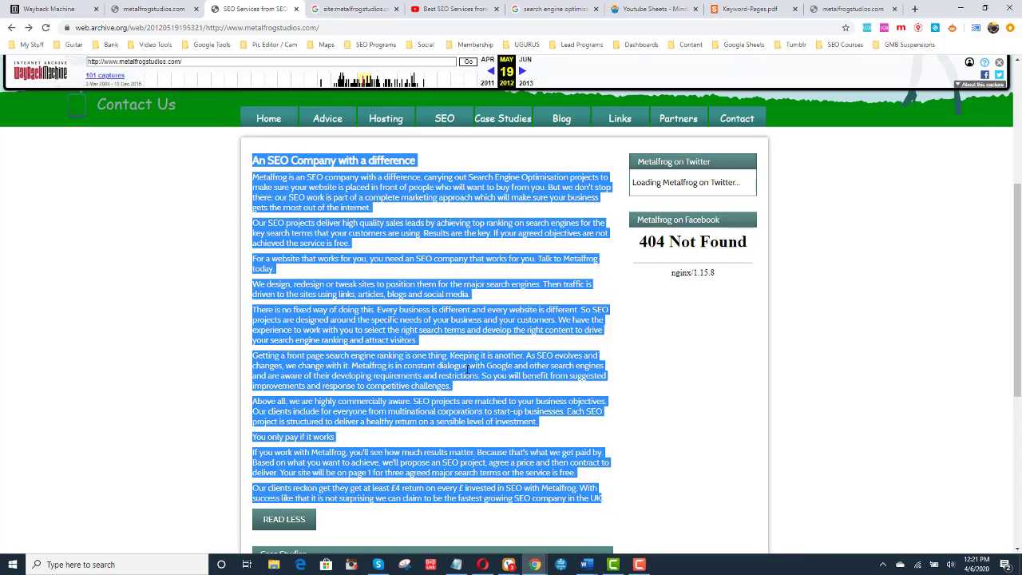
{"action": "left_click", "coordinate": [467, 369]}
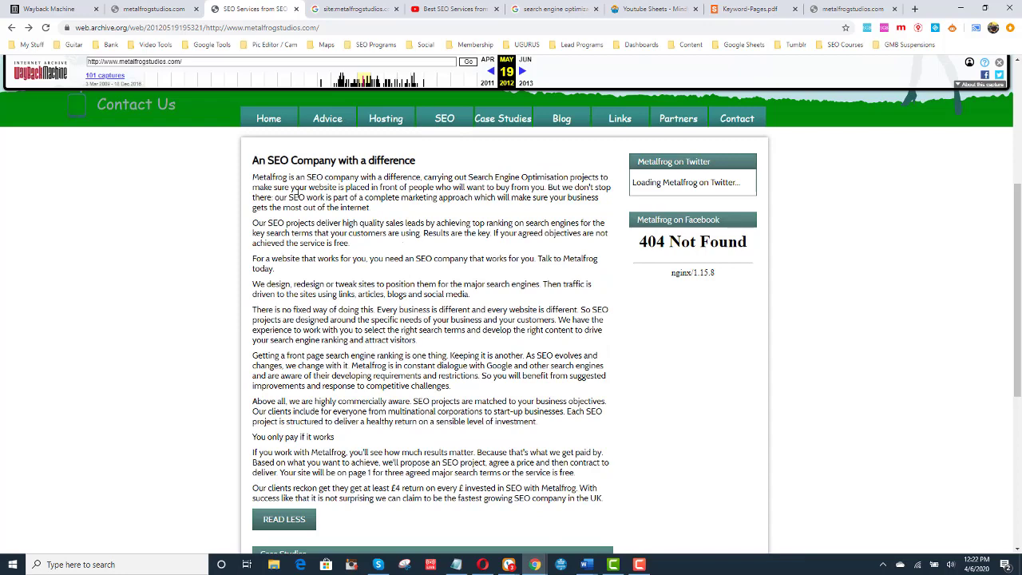
Copy the whole article, from the heading "An SEO Company with a difference" through its last paragraph
{"action": "left_click_drag", "start_coordinate": [252, 159], "coordinate": [622, 439]}
{"action": "left_click", "coordinate": [648, 482]}
{"action": "left_click", "coordinate": [613, 507], "text": "shift"}
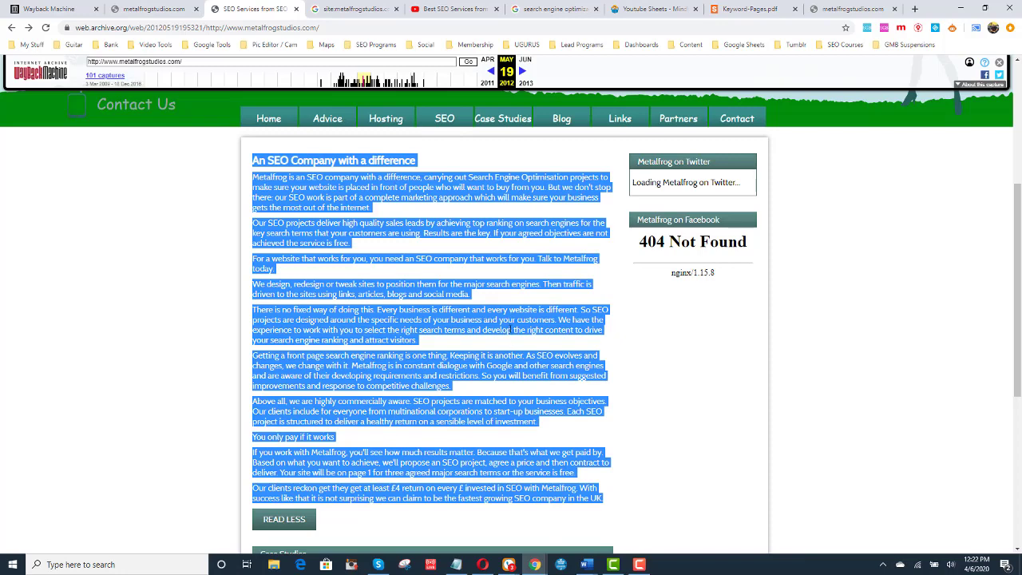
{"action": "right_click", "coordinate": [511, 329]}
{"action": "left_click", "coordinate": [517, 339]}
Replace the site:metalfrogstudios.com query in Google with the copied article text, run the search, and check the results for duplicate content
{"action": "left_click", "coordinate": [353, 10]}
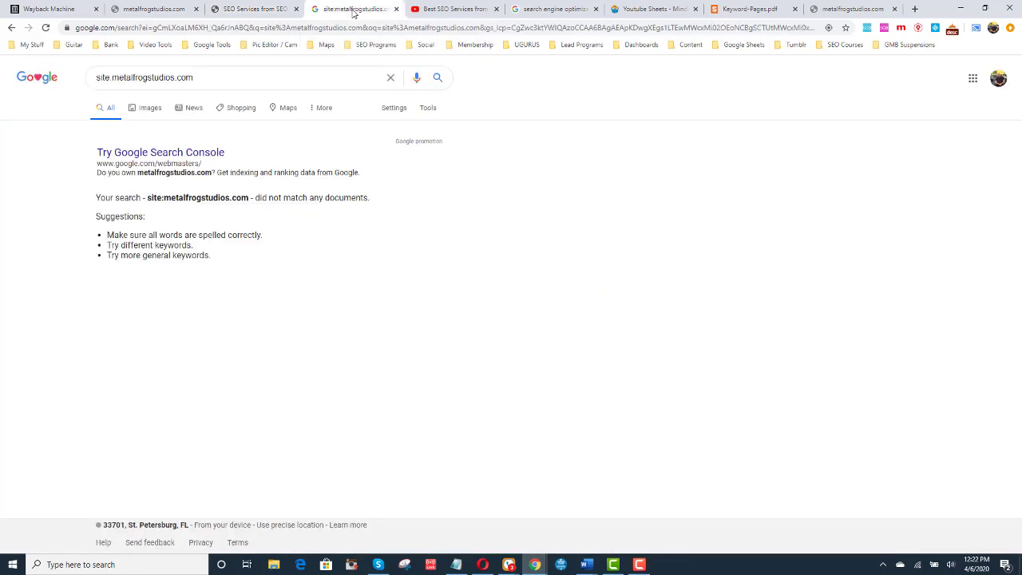
{"action": "left_click", "coordinate": [203, 76]}
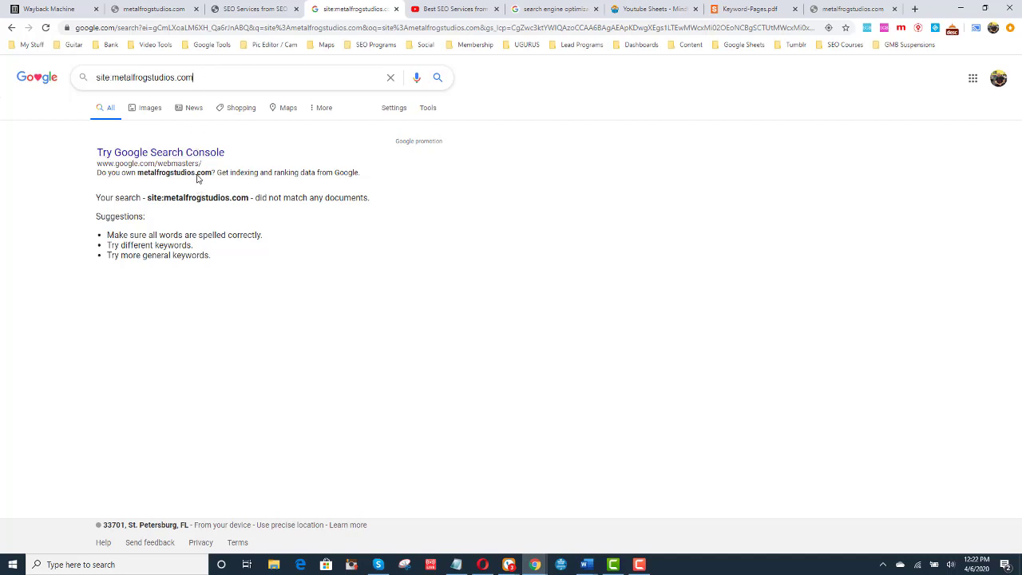
{"action": "left_click_drag", "start_coordinate": [199, 78], "coordinate": [64, 75]}
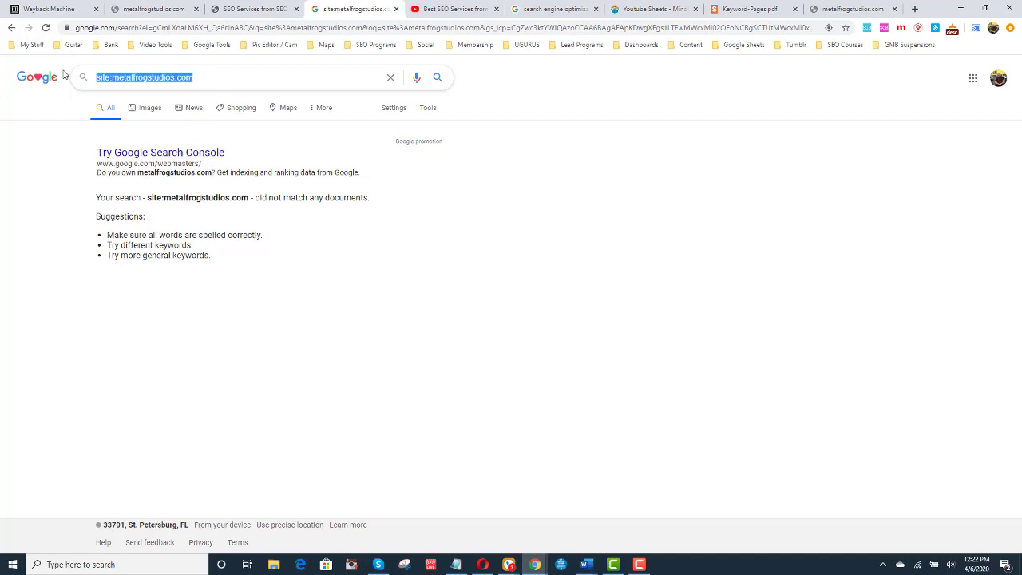
{"action": "key", "text": "BackSpace"}
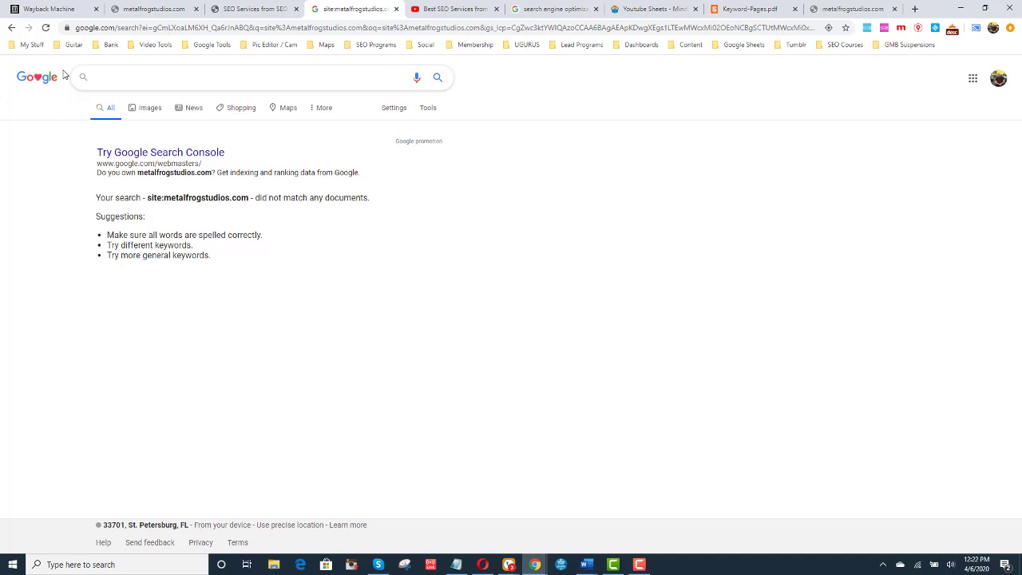
{"action": "key", "text": "ctrl+v"}
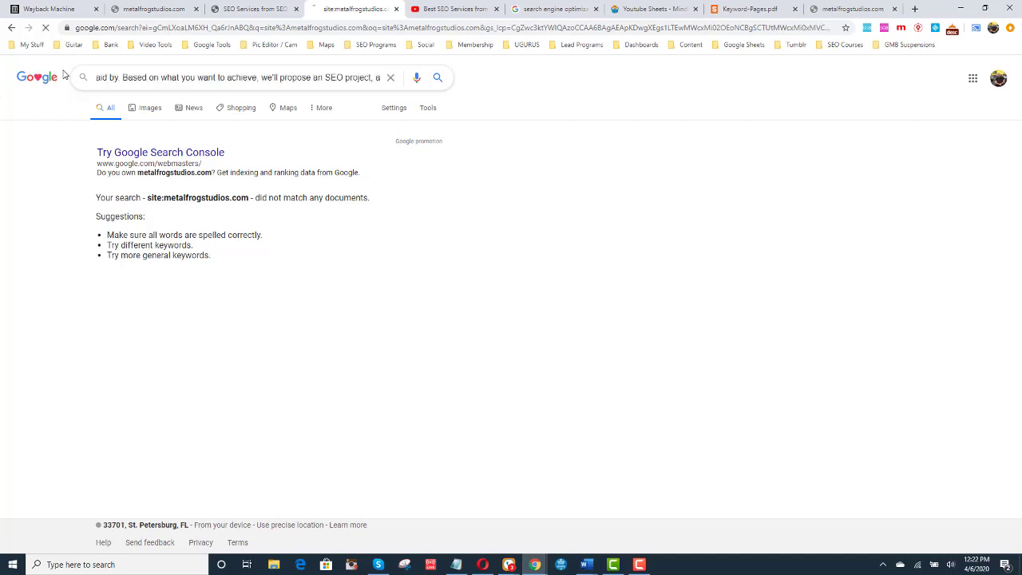
{"action": "key", "text": "Return"}
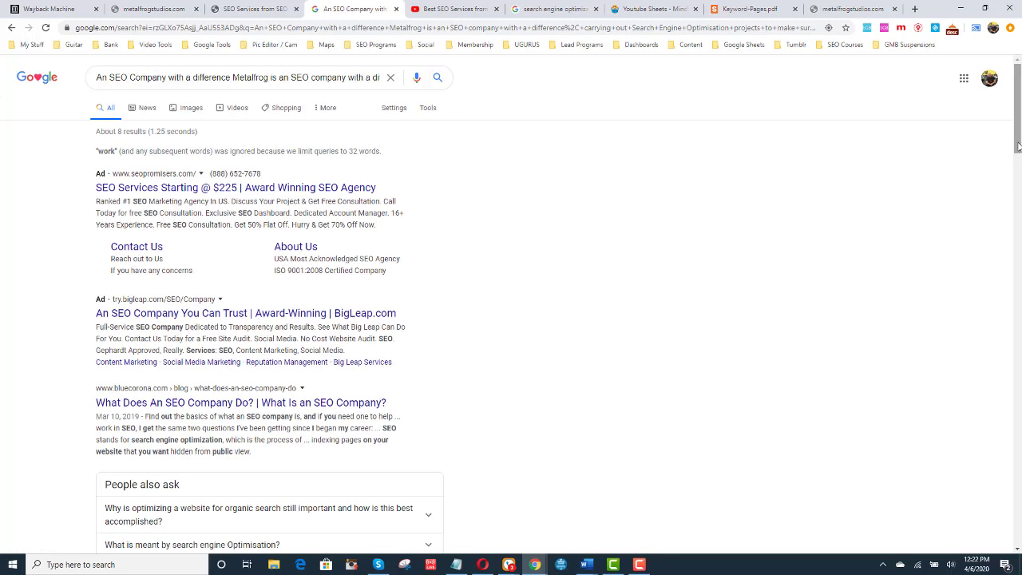
{"action": "left_click_drag", "start_coordinate": [1018, 146], "coordinate": [1017, 219]}
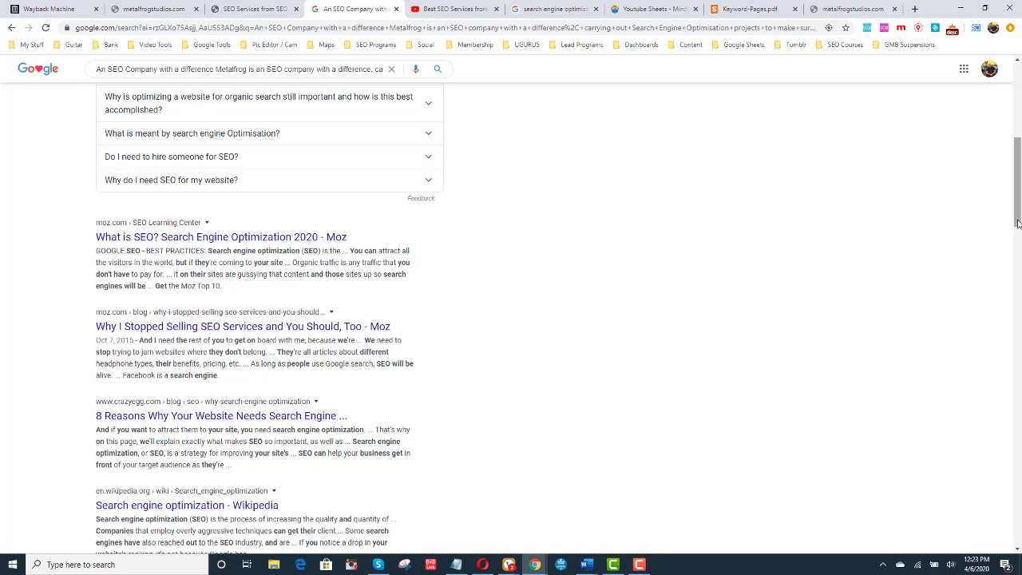
{"action": "scroll", "coordinate": [1018, 223], "scroll_direction": "down", "scroll_amount": 2}
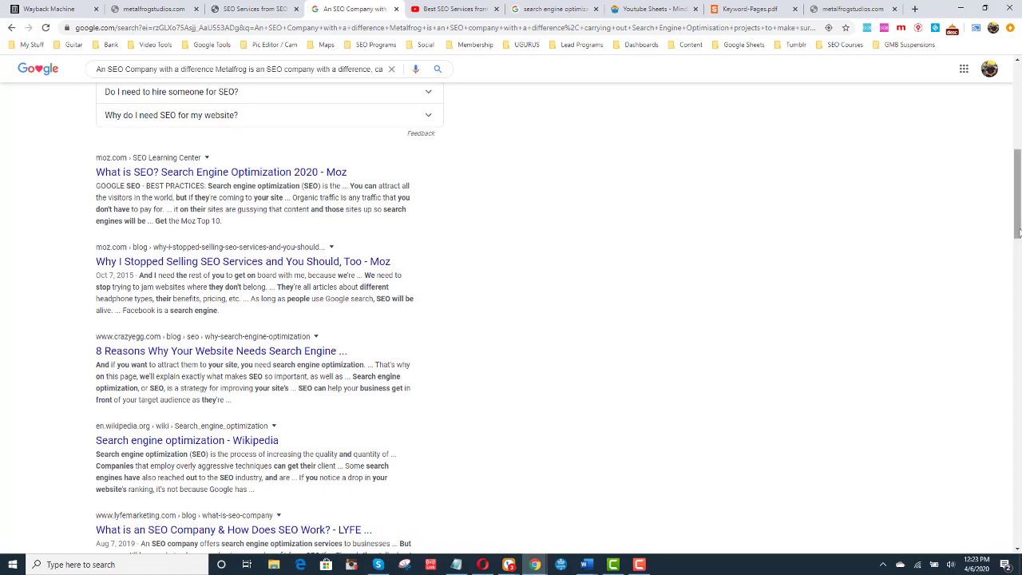
{"action": "left_click_drag", "start_coordinate": [1017, 231], "coordinate": [1017, 174]}
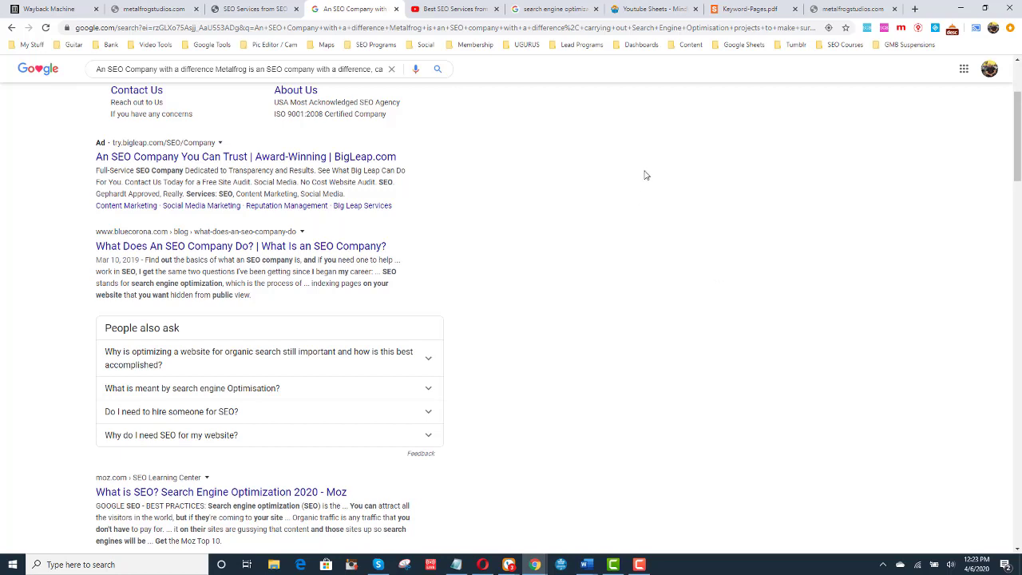
Return to the YouTube results for "seo agency", open the video "Best SEO Services from the Top SEO Agency", and pause it
{"action": "left_click", "coordinate": [455, 9]}
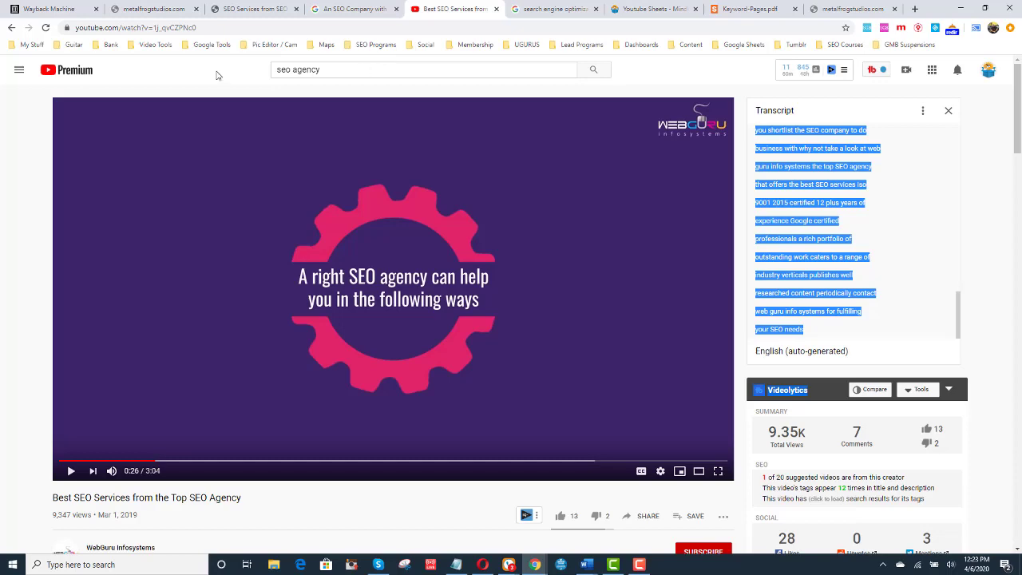
{"action": "left_click", "coordinate": [11, 29]}
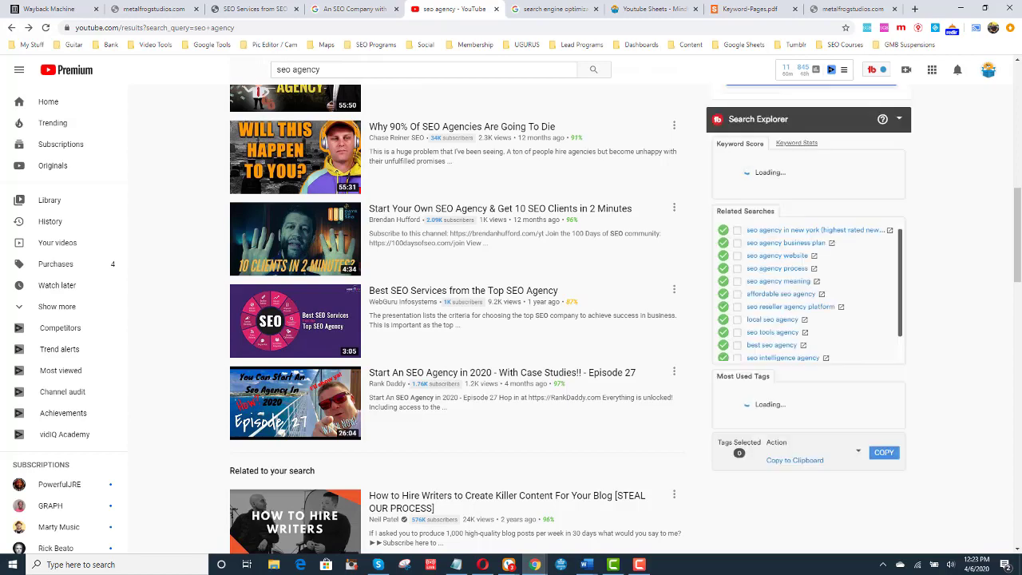
{"action": "left_click_drag", "start_coordinate": [1015, 285], "coordinate": [1015, 153]}
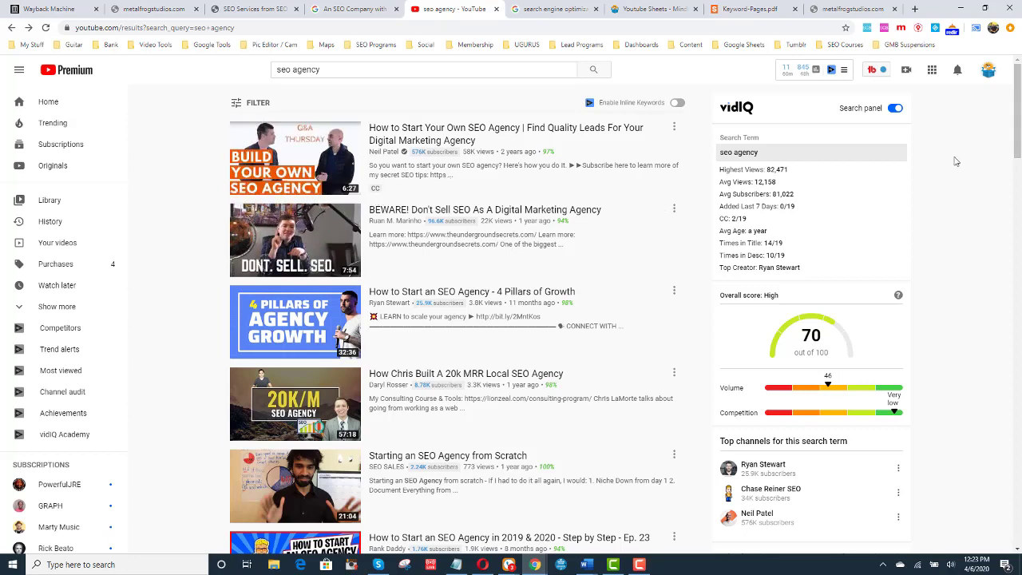
{"action": "left_click_drag", "start_coordinate": [1018, 138], "coordinate": [1019, 258]}
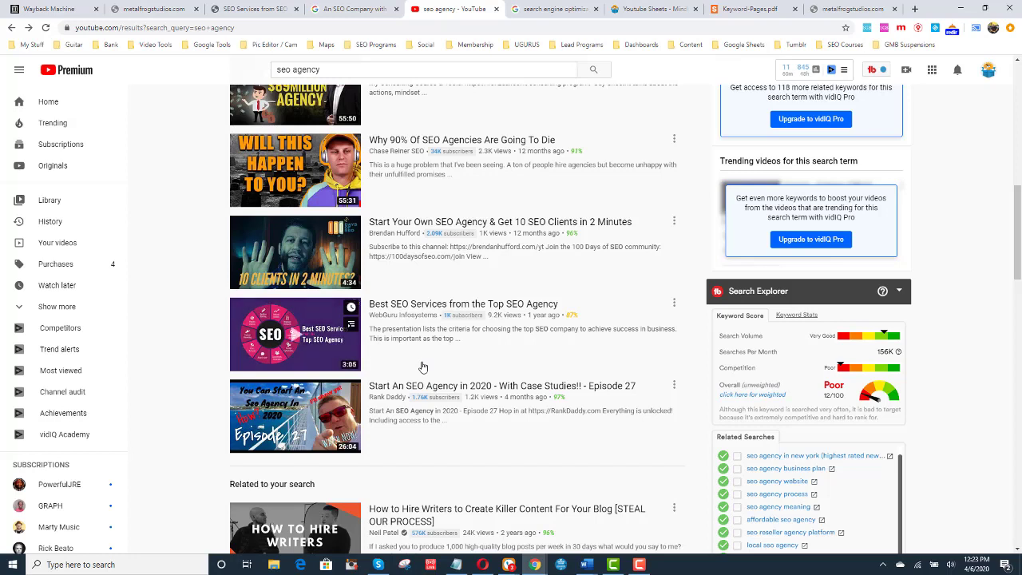
{"action": "left_click", "coordinate": [299, 337]}
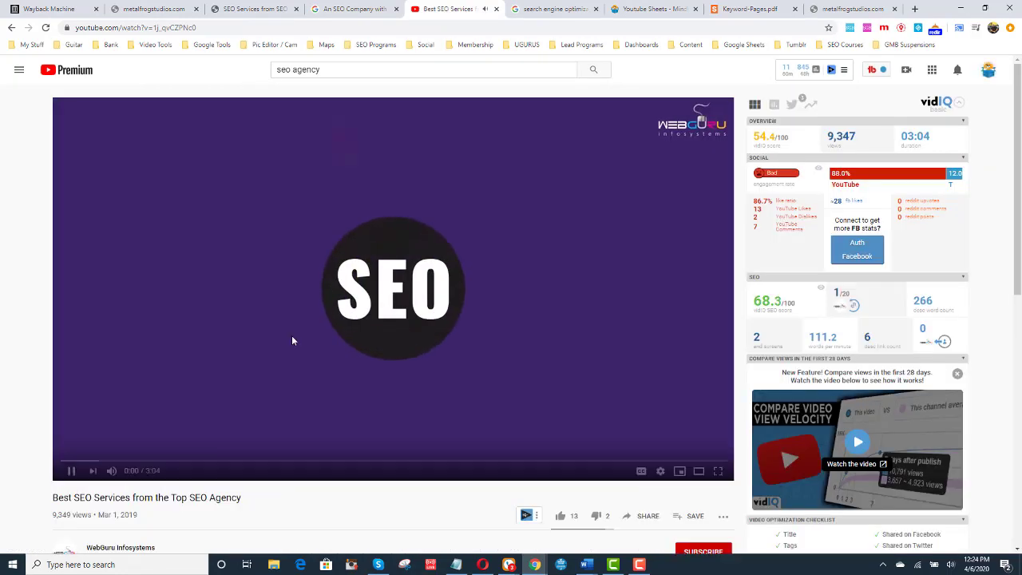
{"action": "left_click", "coordinate": [71, 470]}
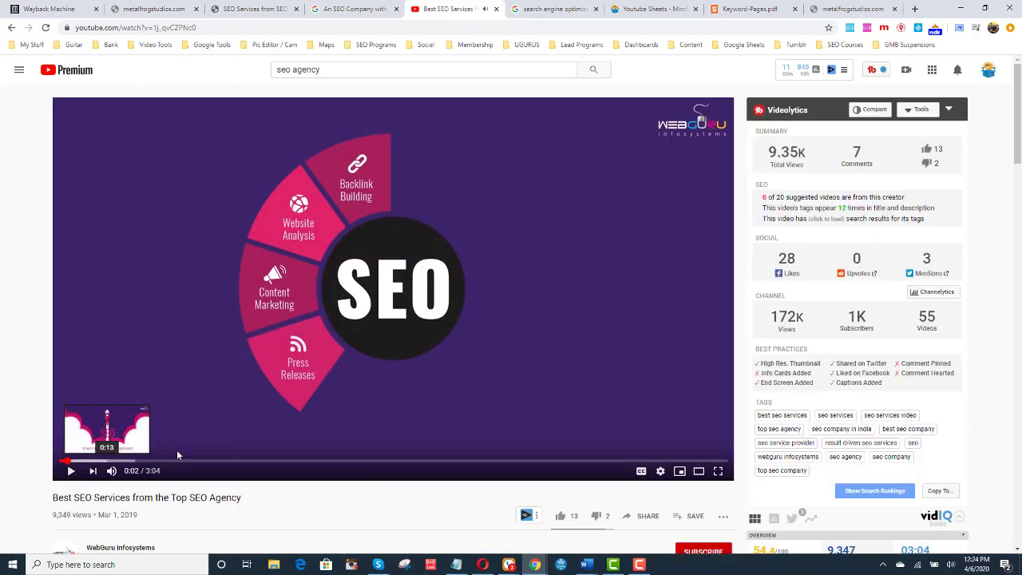
Open the video's transcript, show its timestamps, and hide them again so only the plain text remains
{"action": "left_click", "coordinate": [723, 516]}
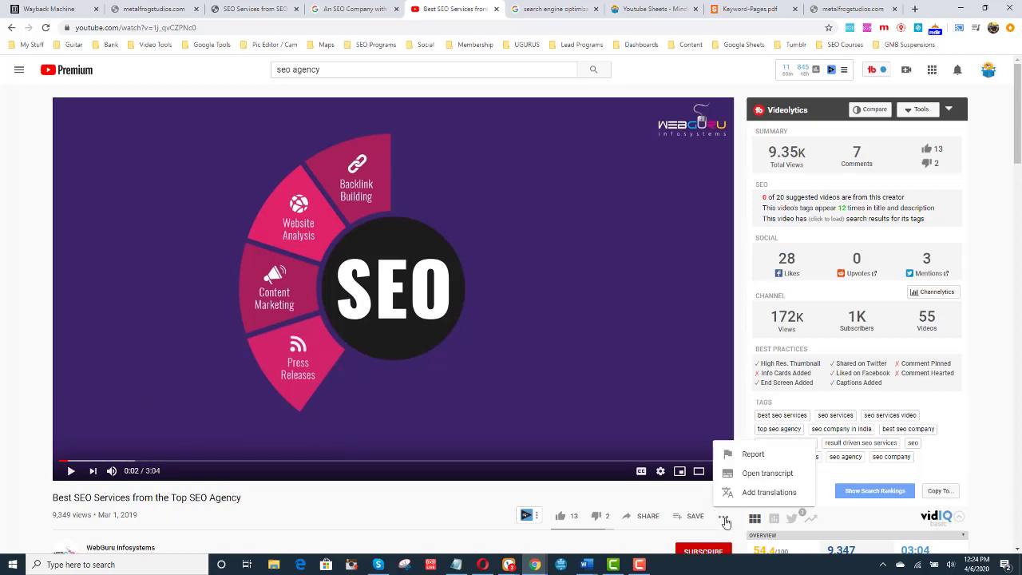
{"action": "left_click", "coordinate": [744, 477]}
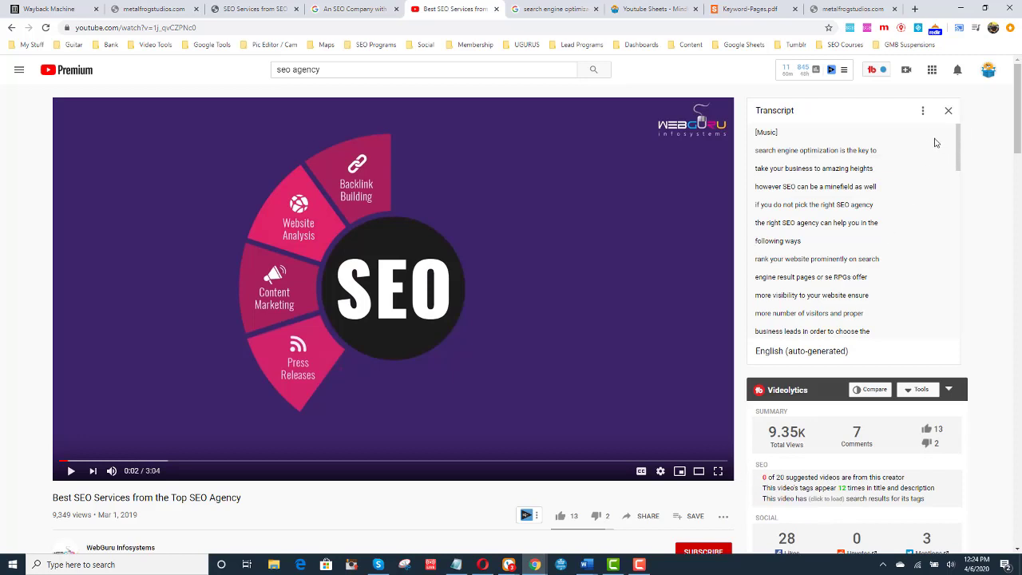
{"action": "left_click", "coordinate": [923, 112]}
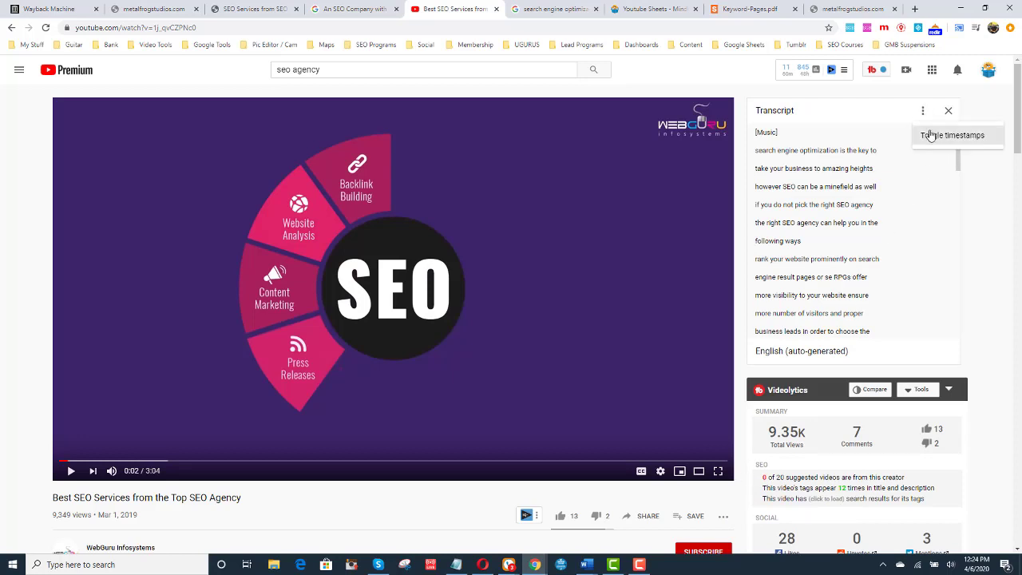
{"action": "left_click", "coordinate": [930, 135]}
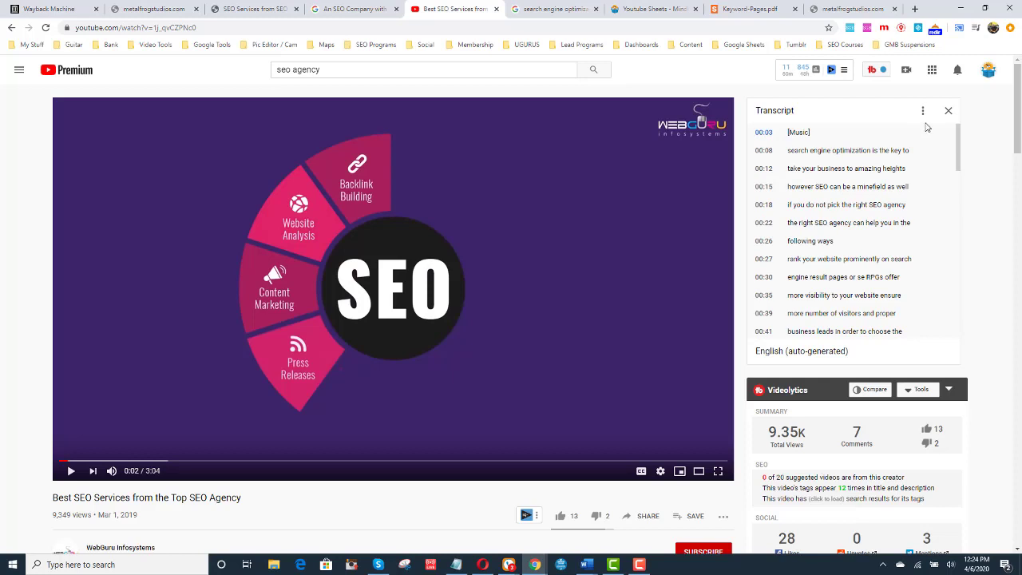
{"action": "left_click", "coordinate": [923, 112]}
{"action": "left_click", "coordinate": [928, 137]}
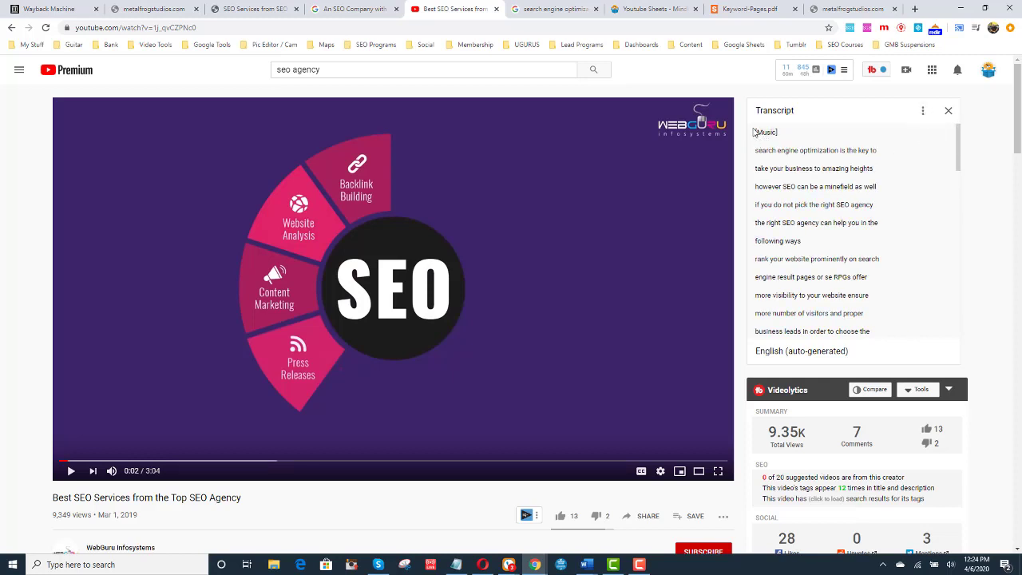
Copy the entire video transcript, from "[Music]" through the last line "your SEO needs"
{"action": "left_click_drag", "start_coordinate": [754, 131], "coordinate": [790, 358]}
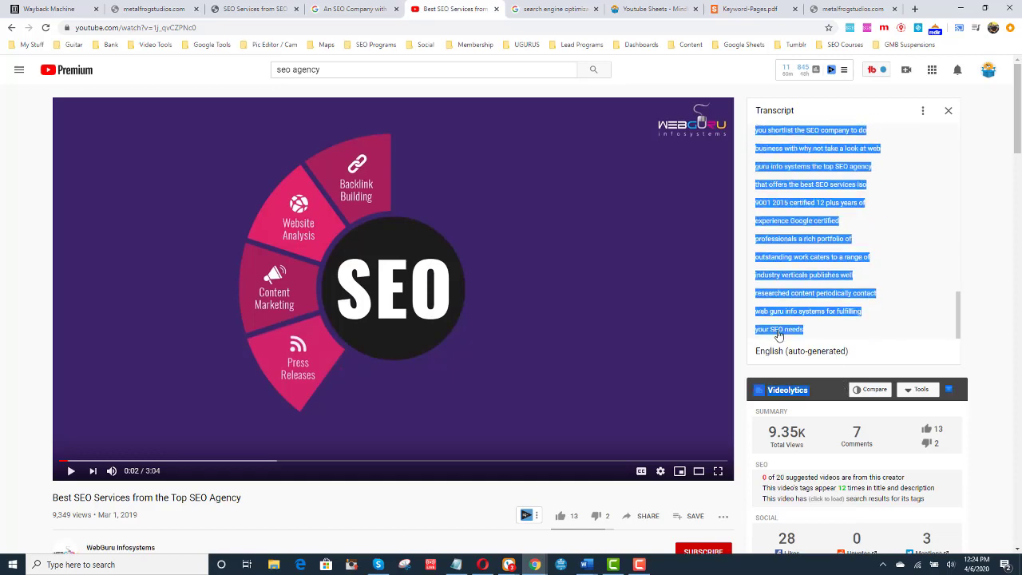
{"action": "right_click", "coordinate": [778, 335]}
{"action": "left_click", "coordinate": [781, 344]}
Read through the Keyword-Pages.pdf template down to the payment methods on page 2, referring back to the video transcript
{"action": "left_click", "coordinate": [750, 9]}
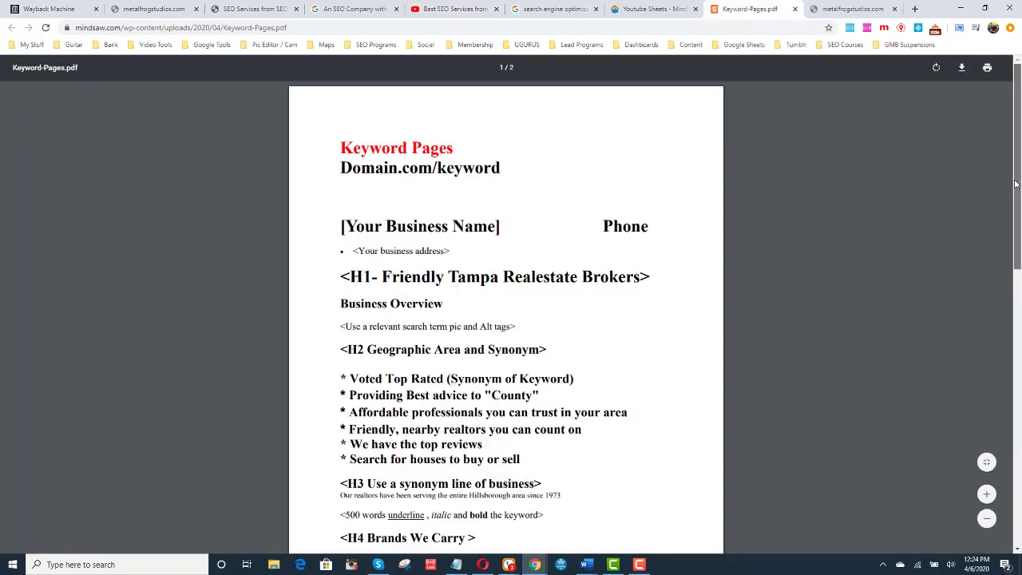
{"action": "left_click_drag", "start_coordinate": [1016, 192], "coordinate": [1016, 216]}
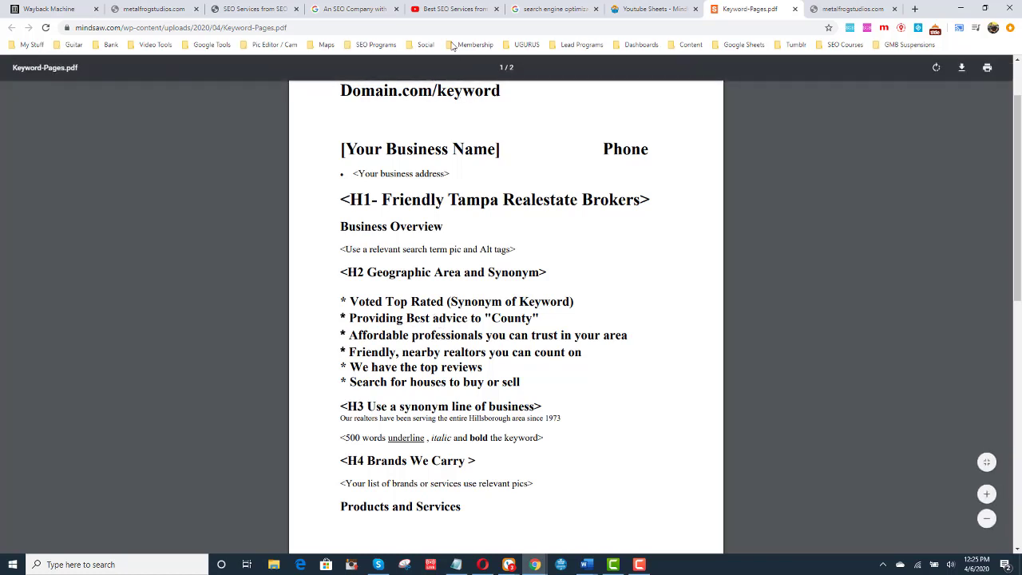
{"action": "left_click", "coordinate": [448, 9]}
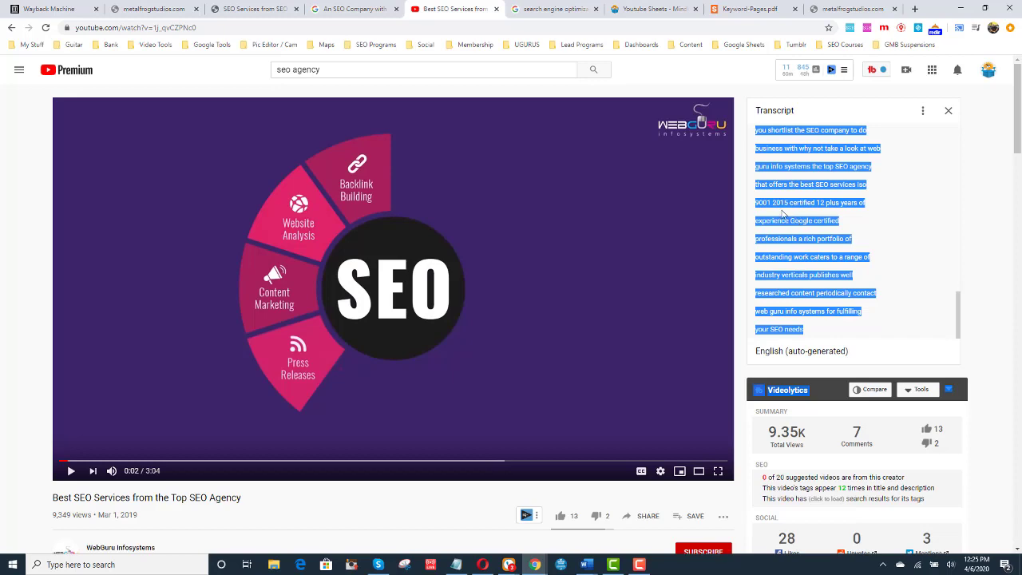
{"action": "left_click", "coordinate": [755, 14]}
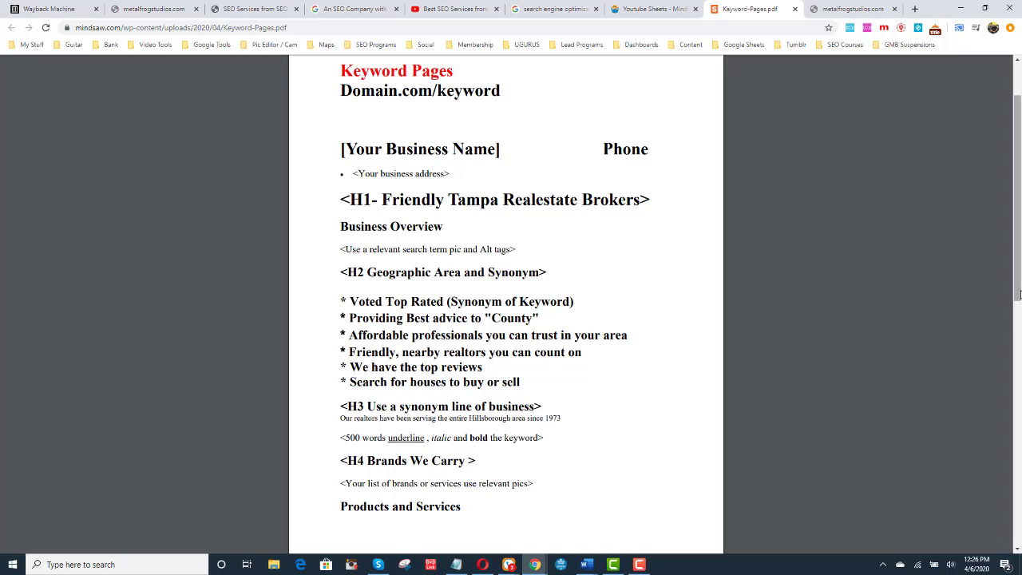
{"action": "left_click_drag", "start_coordinate": [1019, 294], "coordinate": [1017, 441]}
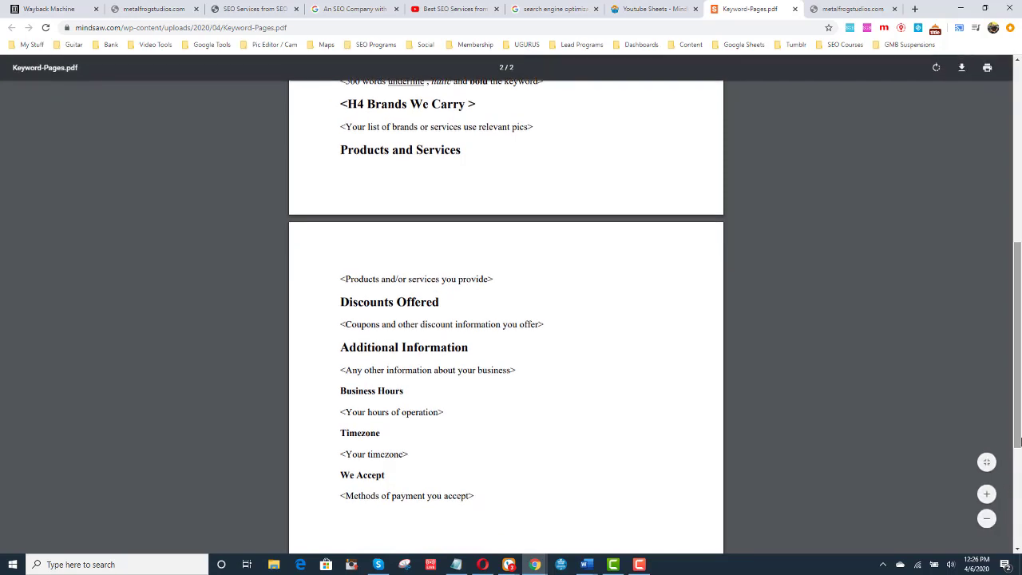
{"action": "left_click_drag", "start_coordinate": [1018, 424], "coordinate": [1018, 461]}
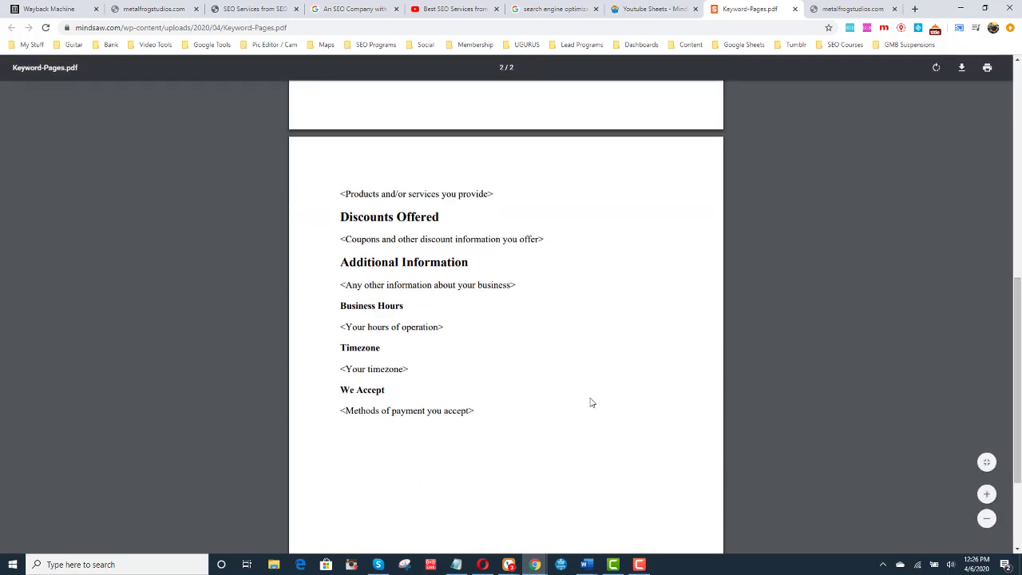
Compare the archived "An SEO Company with a difference" article with the keyword page template and the video transcript
{"action": "left_click", "coordinate": [258, 10]}
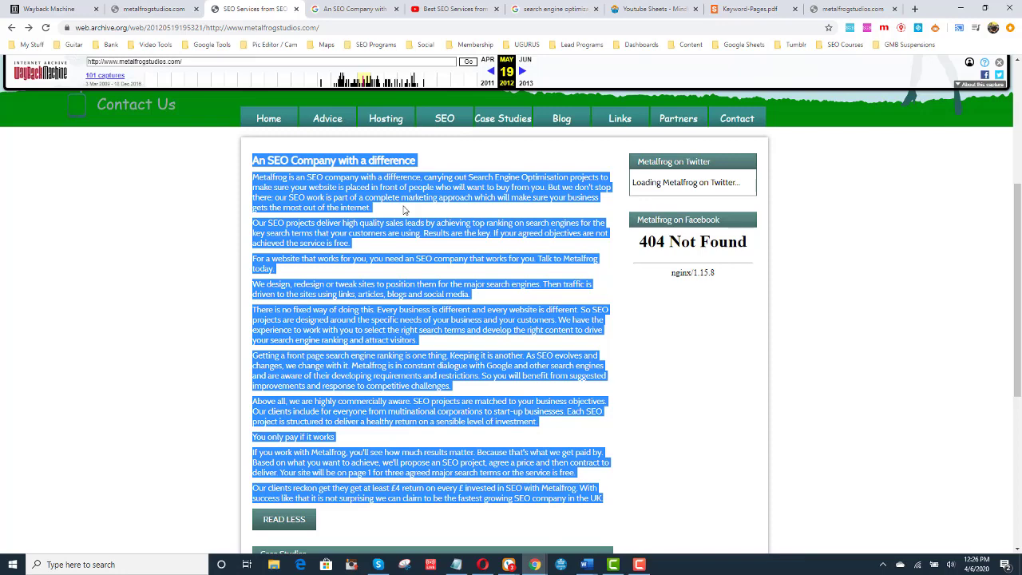
{"action": "left_click", "coordinate": [750, 10]}
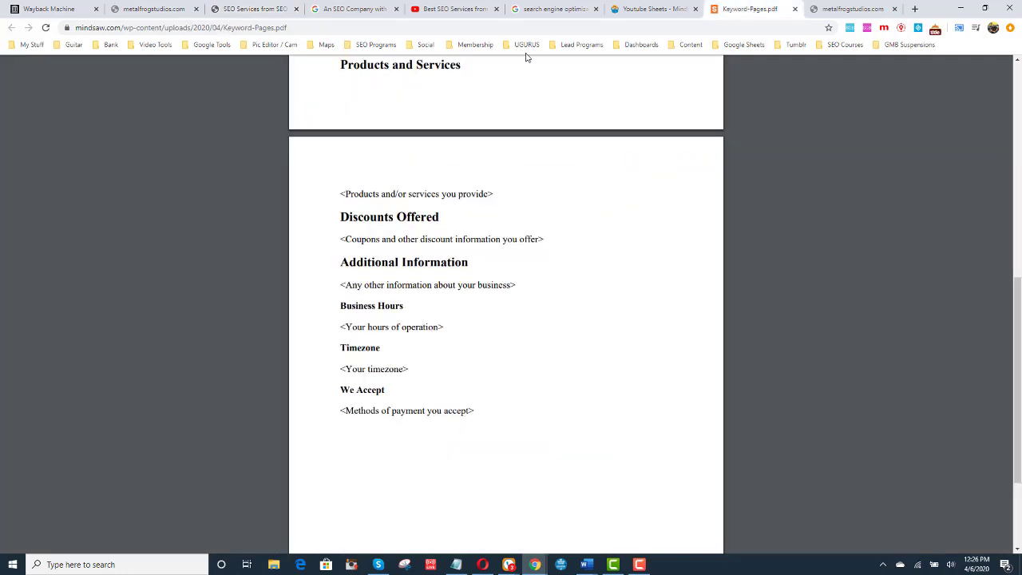
{"action": "left_click", "coordinate": [260, 9]}
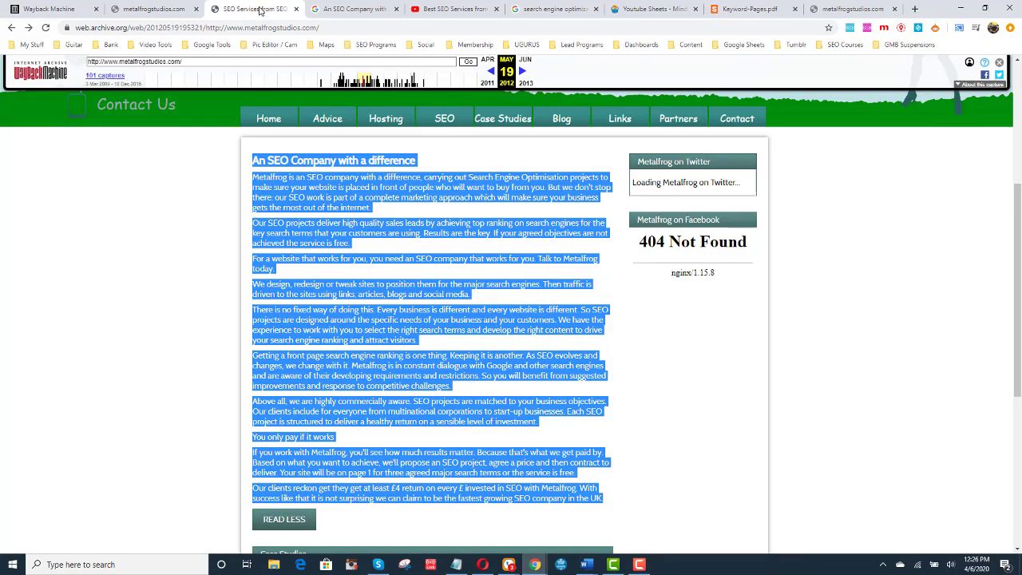
{"action": "left_click", "coordinate": [445, 10]}
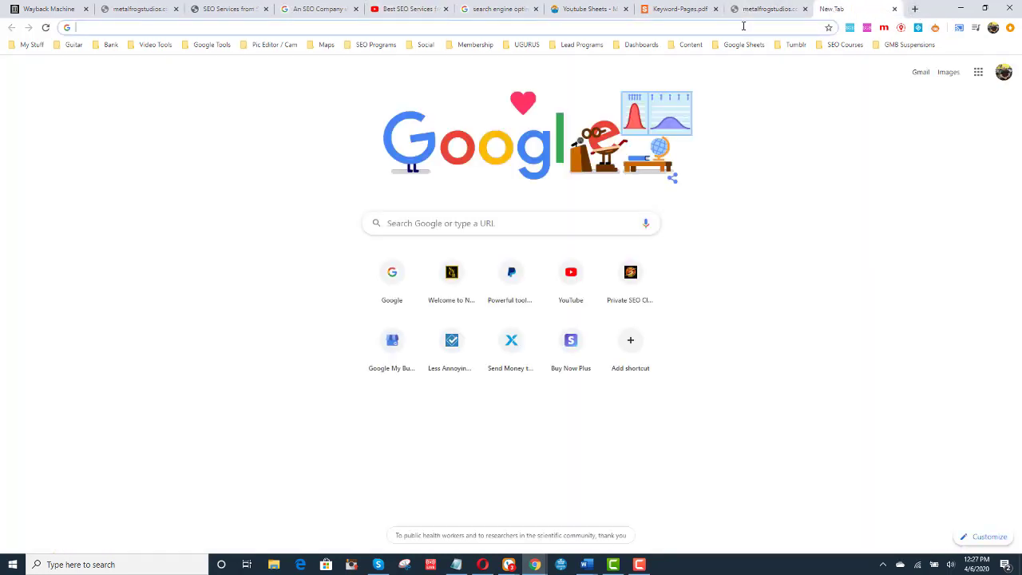
Open wikipedia.com in a new browser tab
{"action": "type", "text": "wiki"}
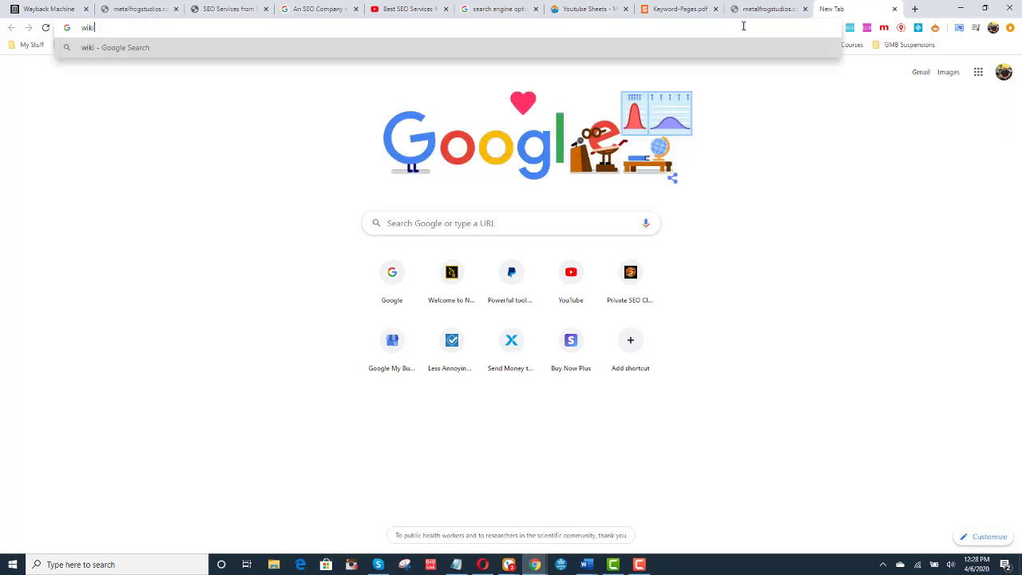
{"action": "type", "text": "pedia.com"}
{"action": "key", "text": "Return"}
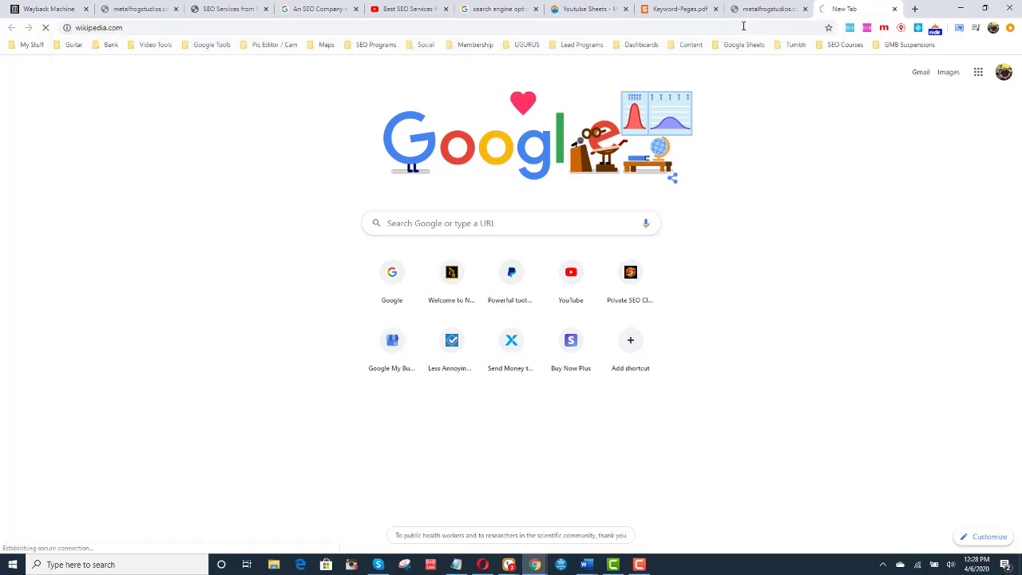